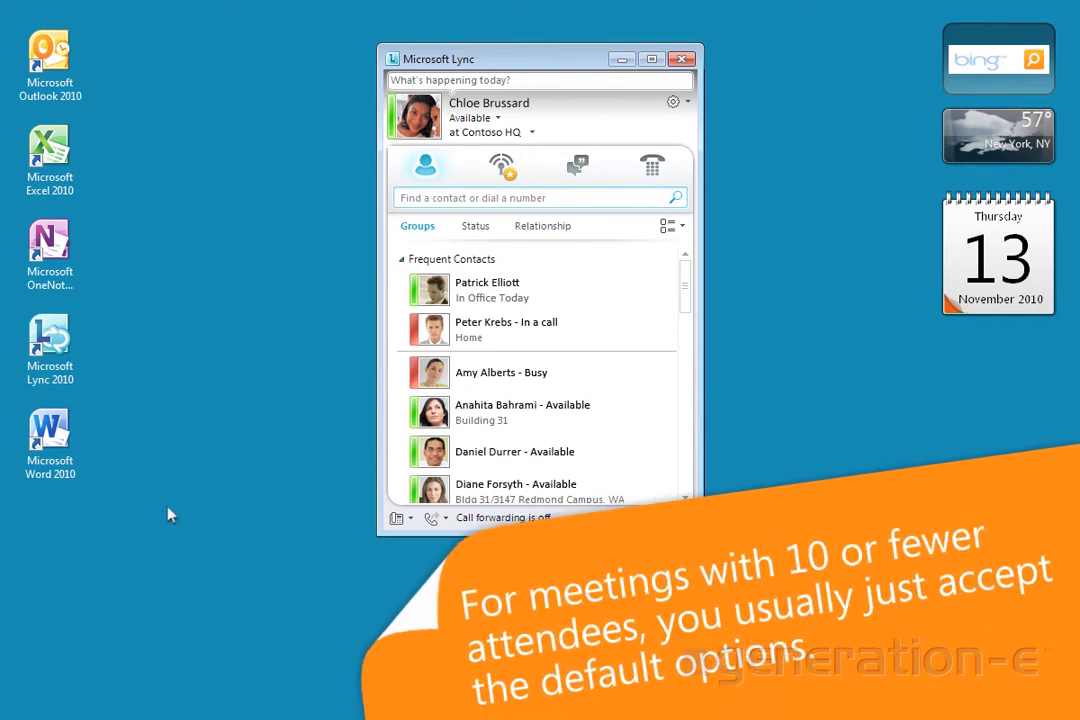
Step: Start a new online meeting in the calendar for Monday 11:00 AM–12:00 PM
double_click(50, 62)
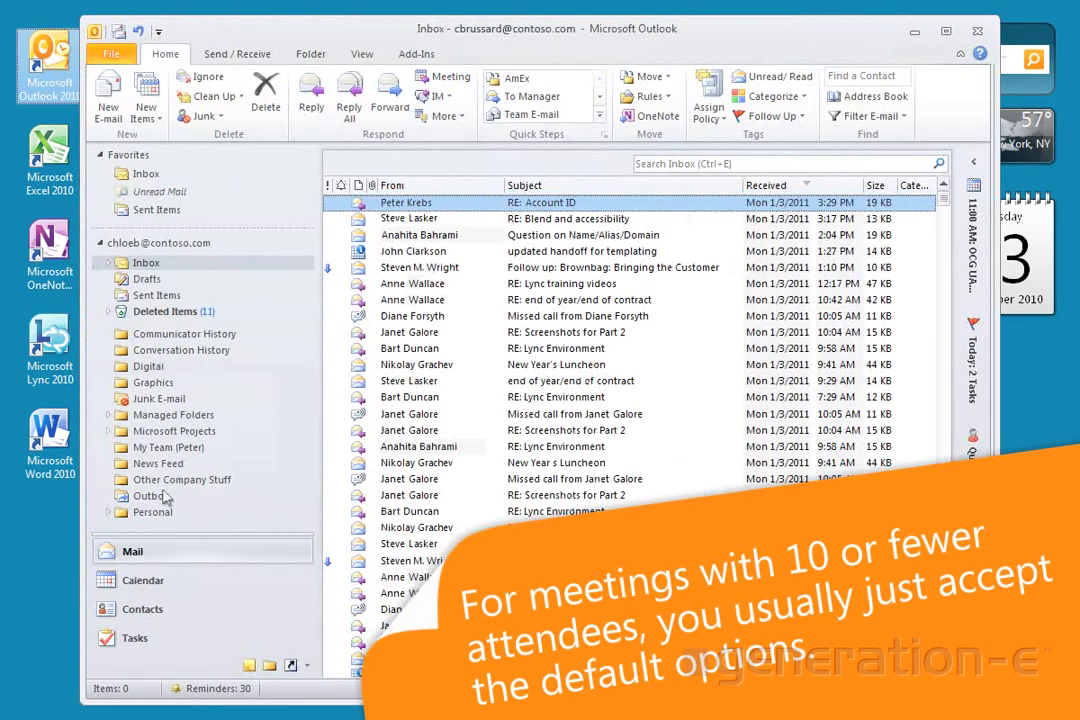
left_click(188, 580)
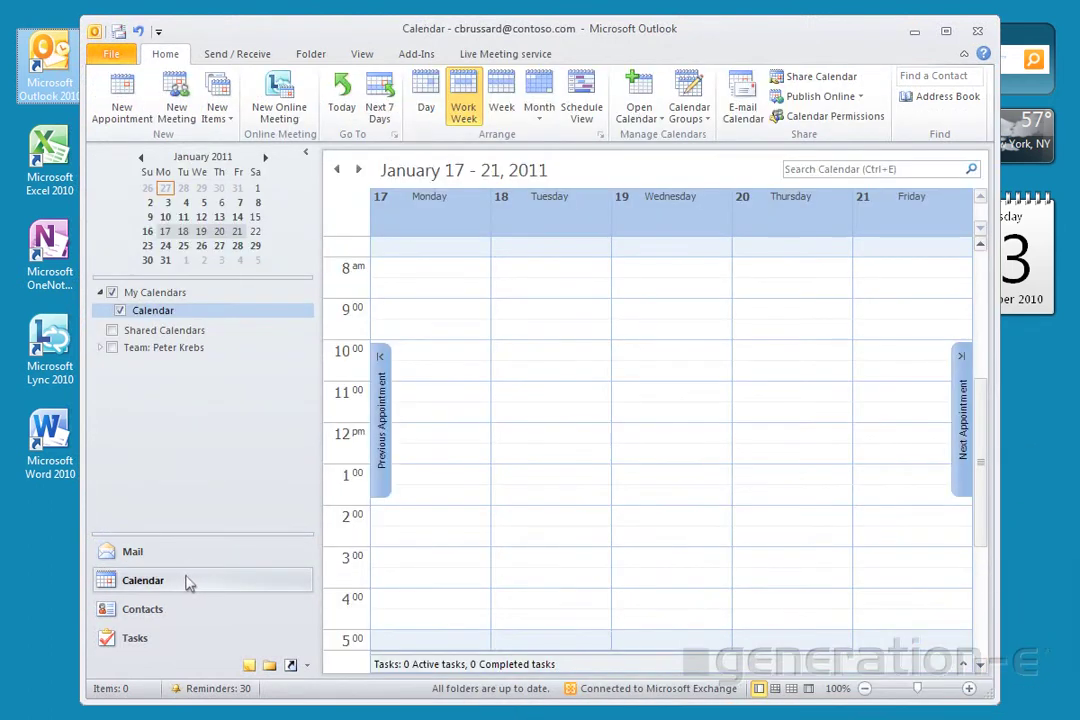
left_click_drag(436, 391, 440, 425)
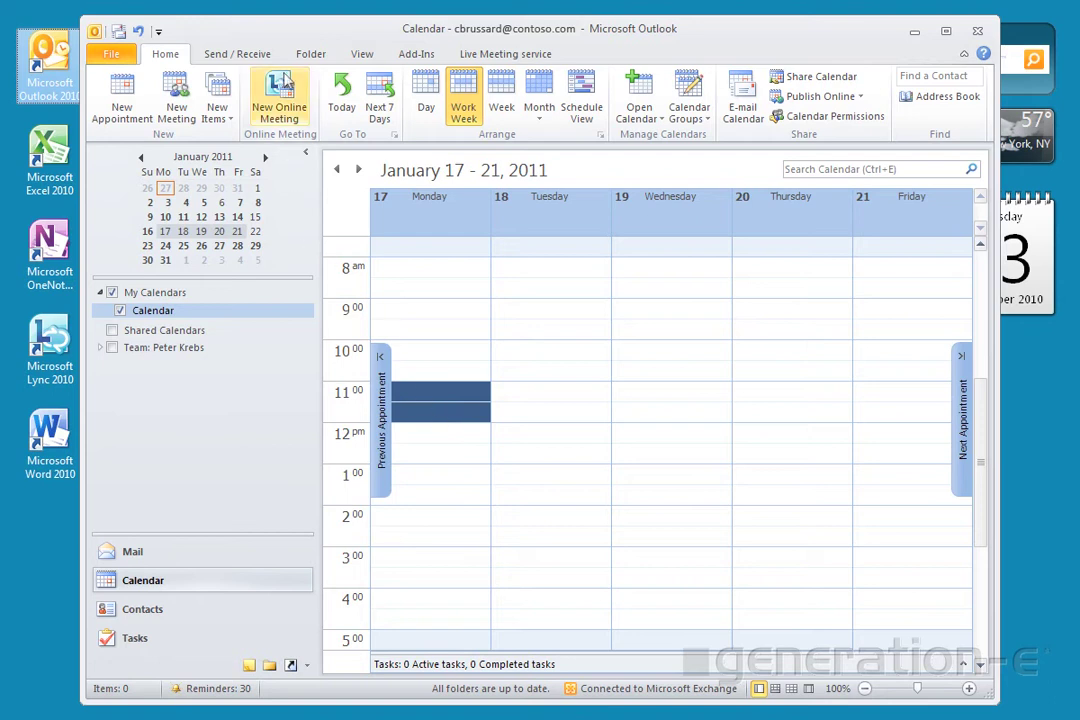
left_click(244, 70)
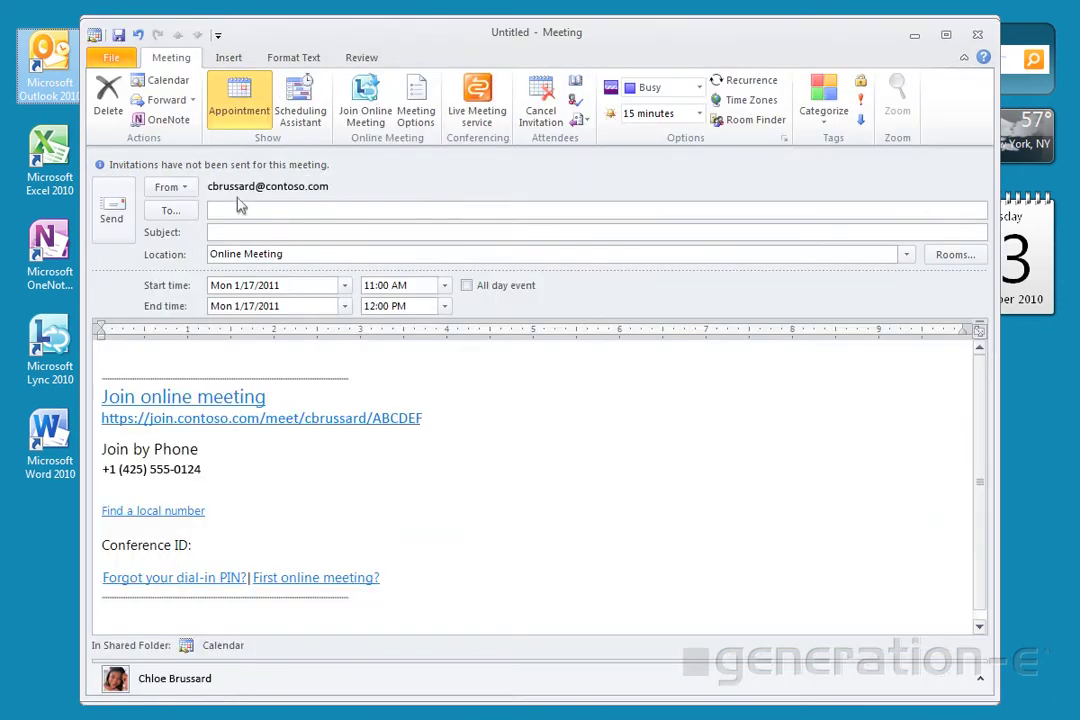
Step: Invite the two colleagues and check their free/busy times in the Scheduling Assistant
left_click(210, 210)
type("Diane Forsyt")
key("Return")
type("Ken Circe")
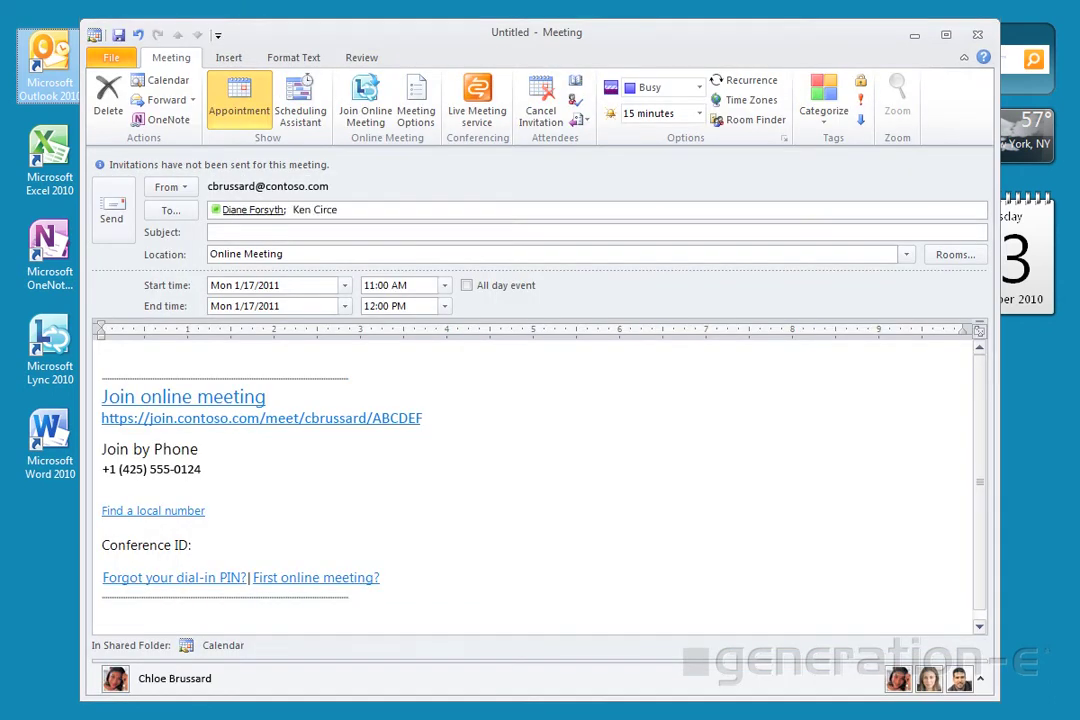
key("Return")
left_click(298, 110)
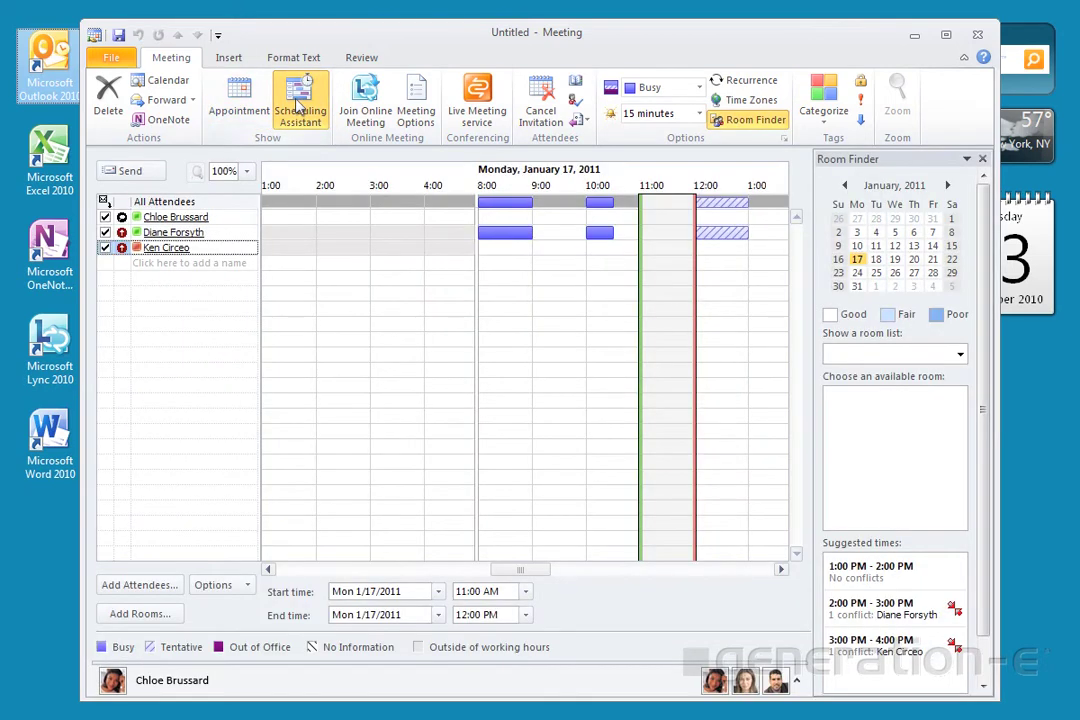
left_click(238, 109)
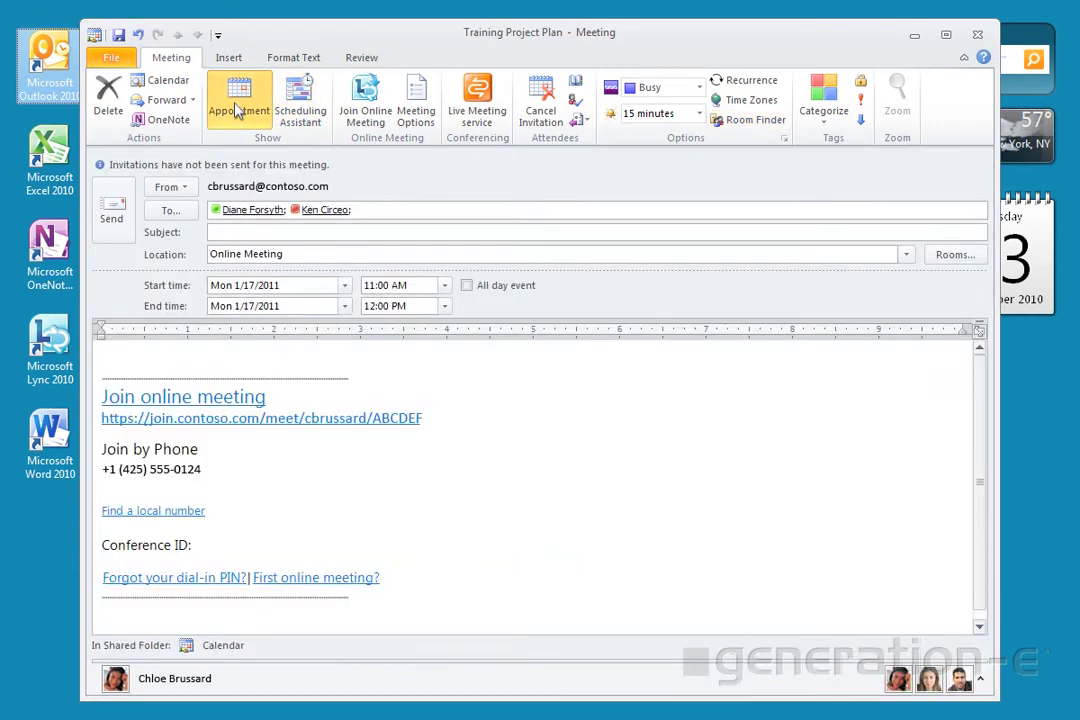
Step: Send the 'Training Project Plan' meeting with the note 'Let's discuss the schedule, dependencies, and cost estimation.'
left_click(236, 232)
type("Training Project Plan")
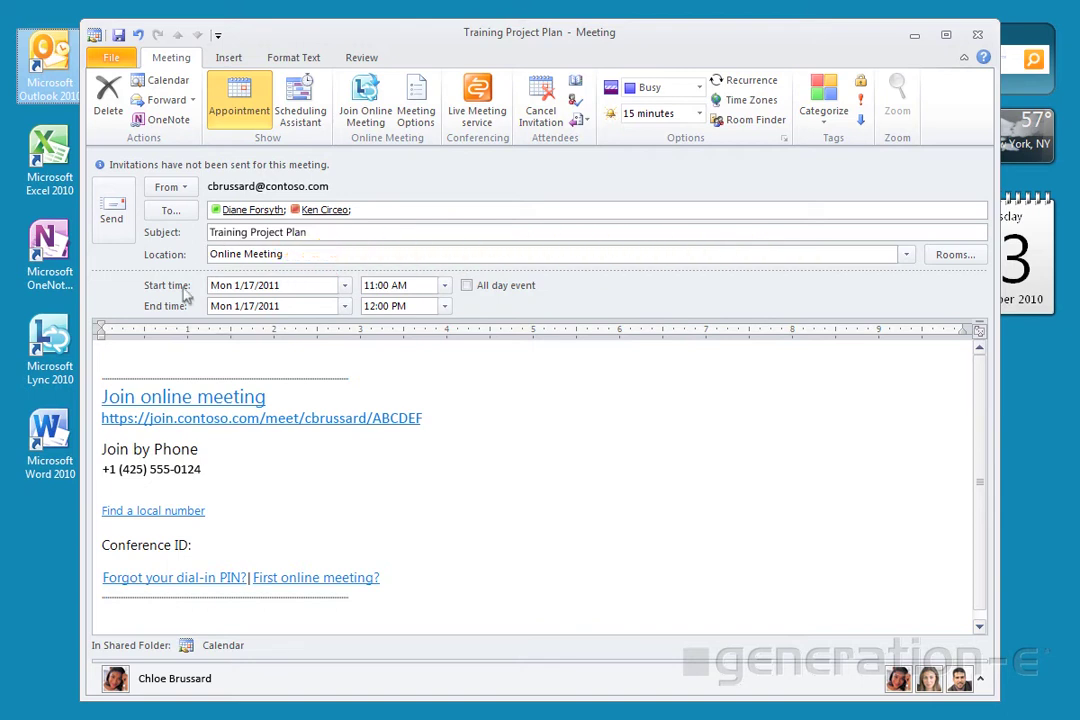
left_click(137, 352)
type("Let's discuss the schedule, dependencies, and cost est")
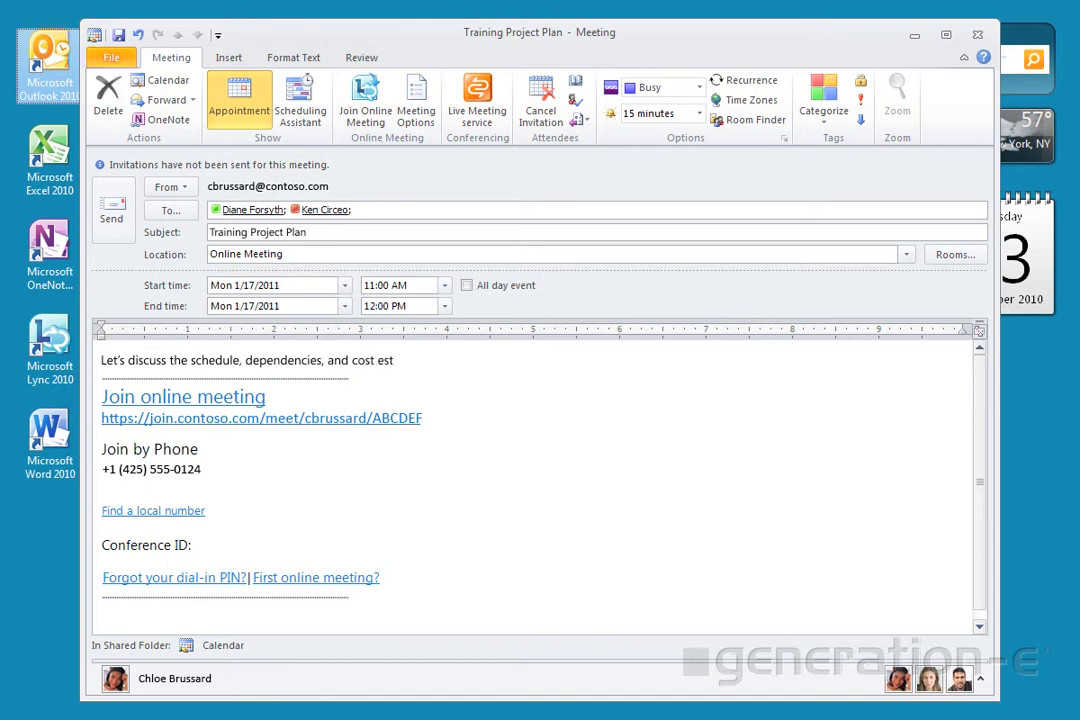
type("imation.")
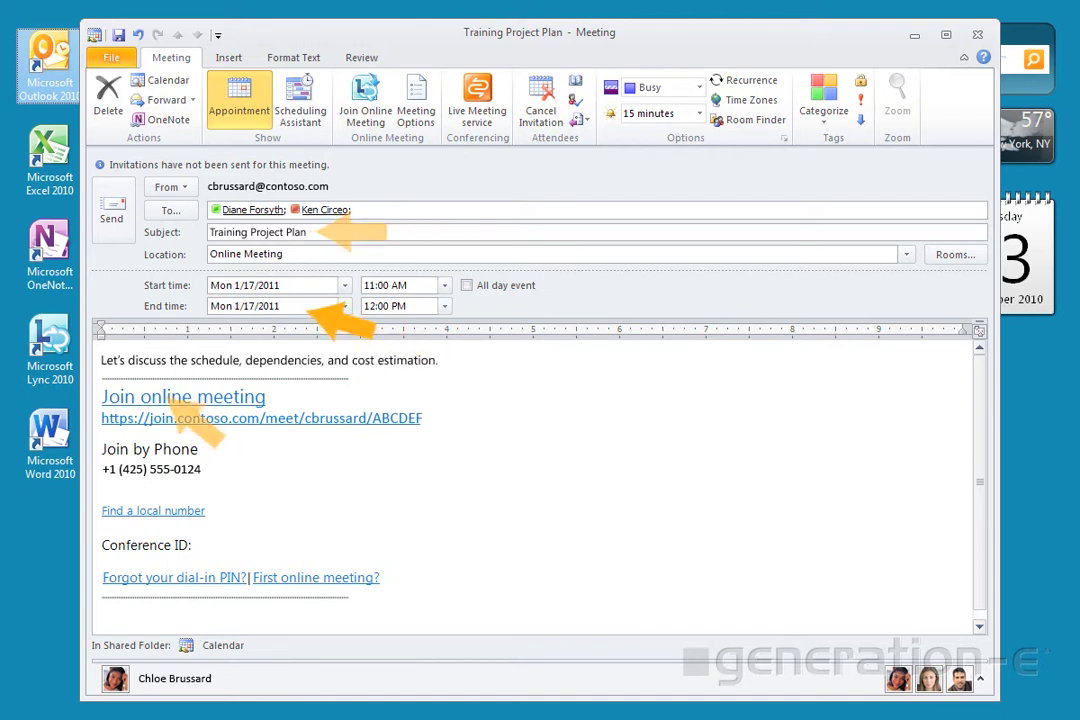
left_click(105, 209)
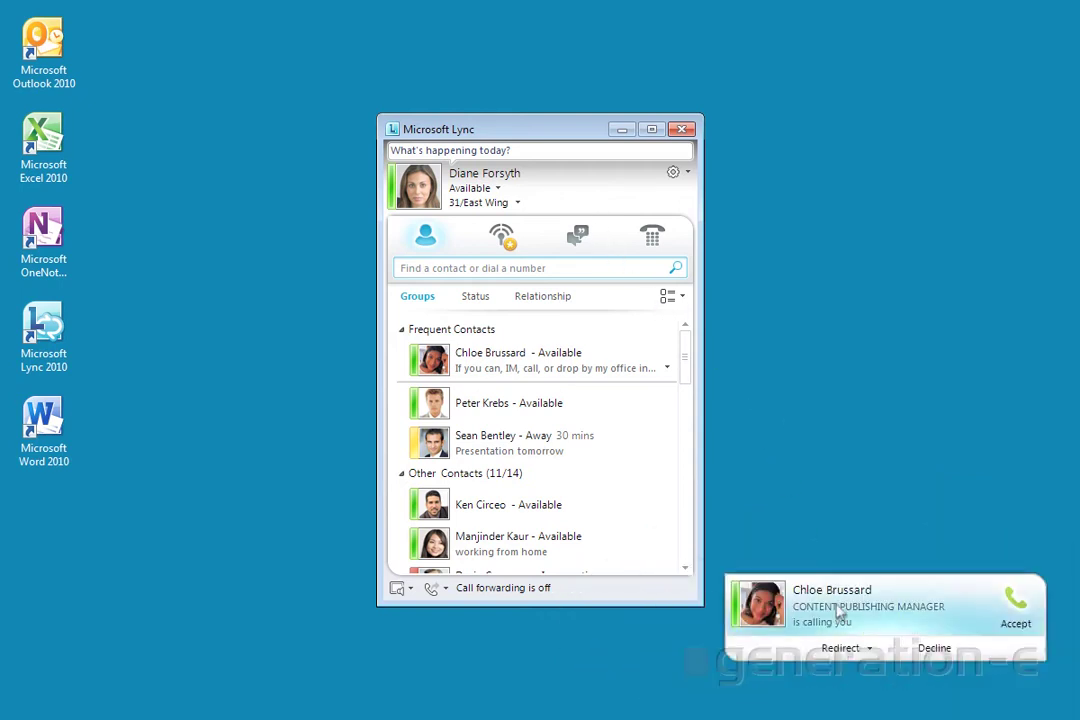
Step: Accept the colleague's incoming Lync call
left_click(840, 612)
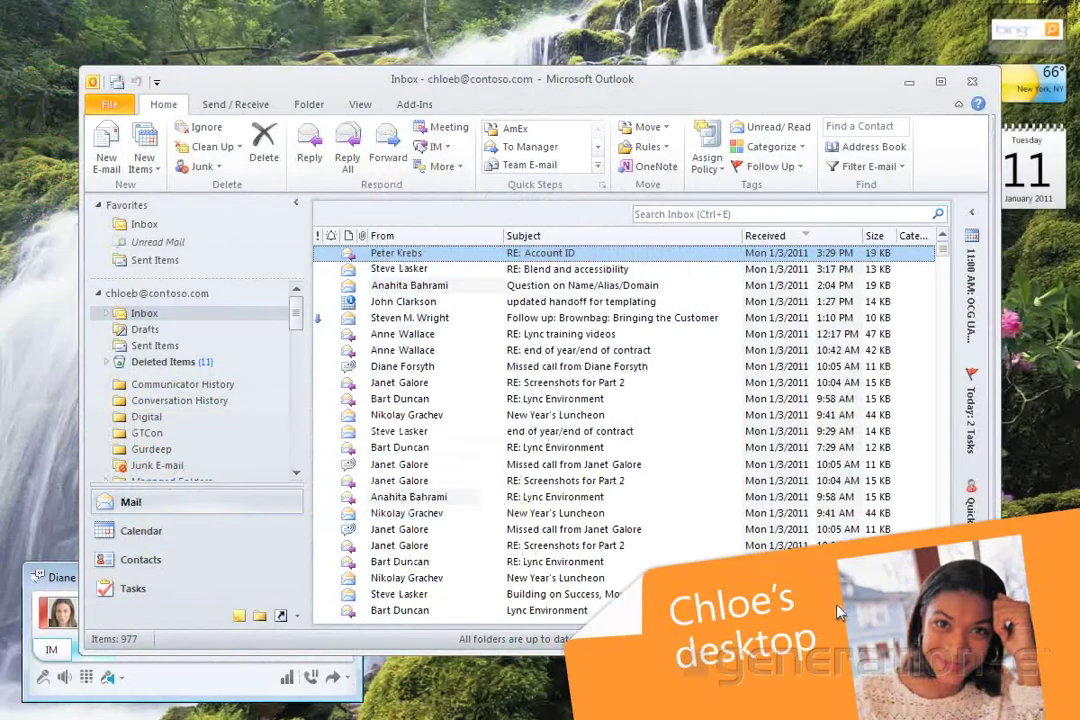
Step: Add the colleague as an Outlook delegate with Calendar and Tasks Editor access, sending a permissions summary
left_click(108, 103)
left_click(270, 280)
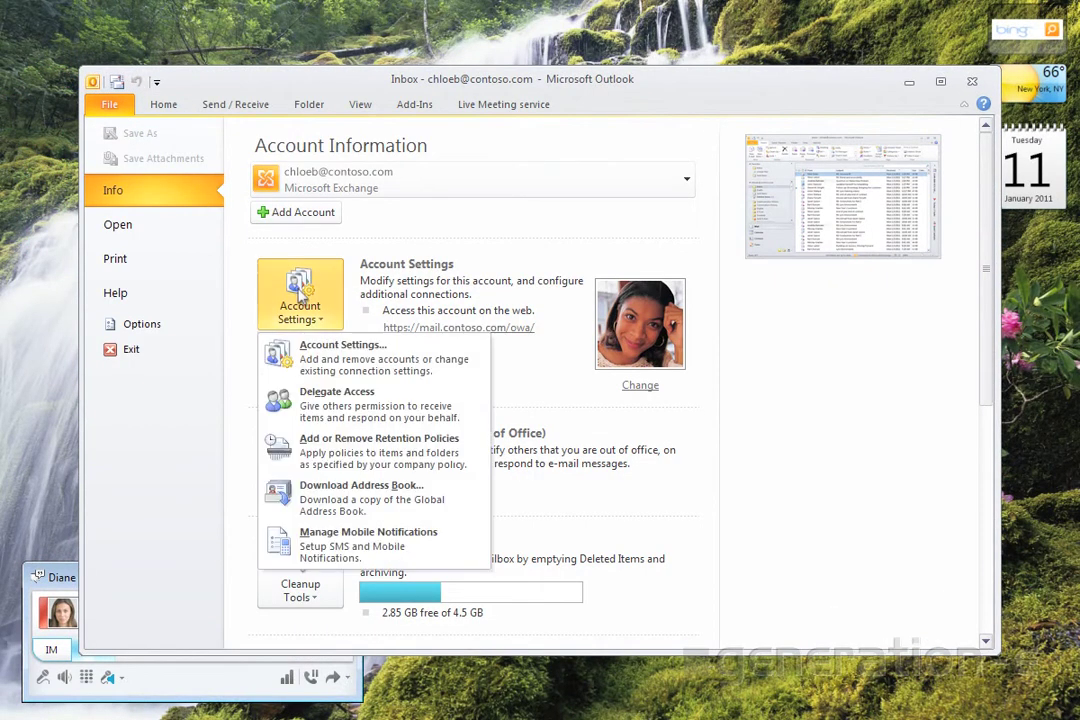
left_click(311, 397)
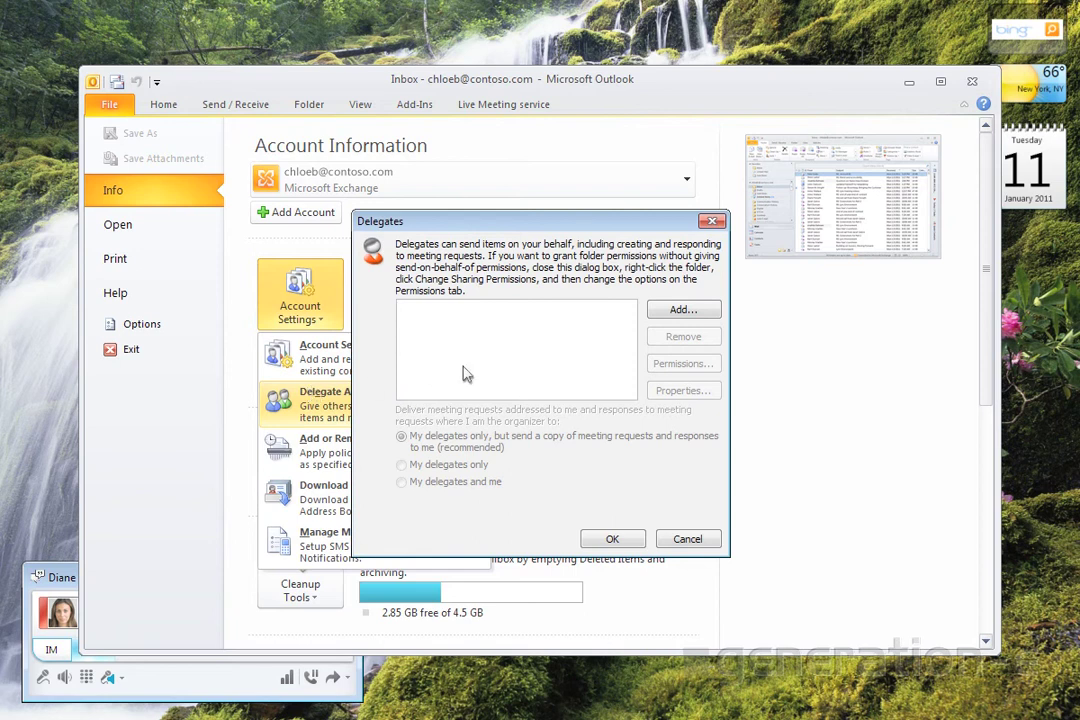
left_click(683, 309)
type("diane")
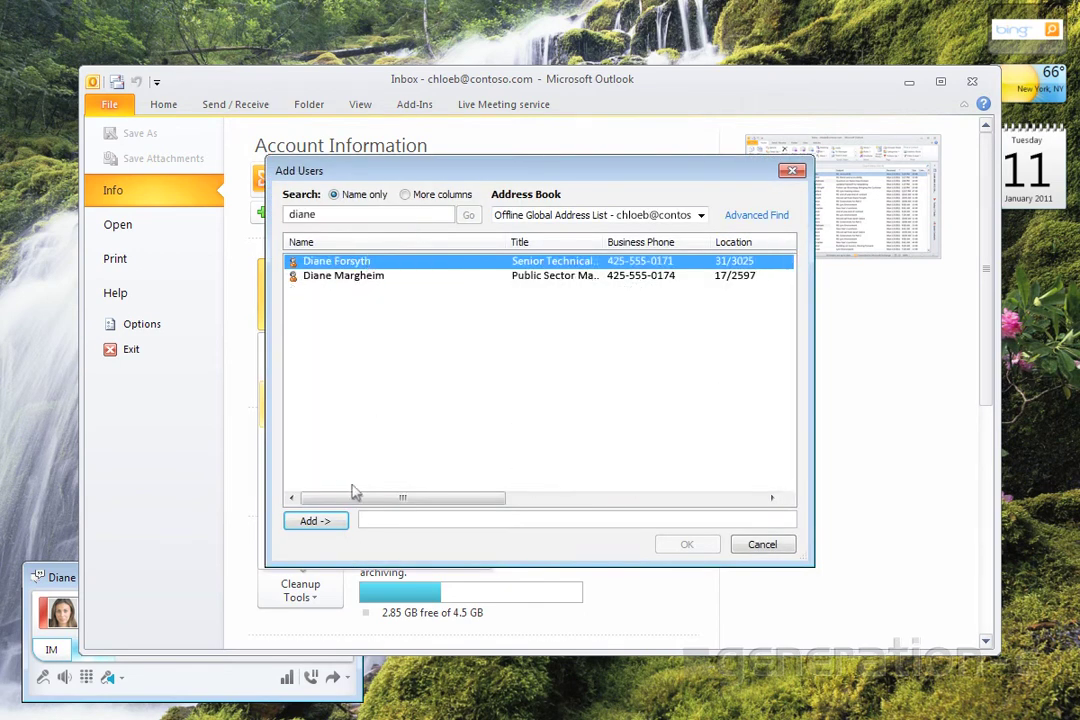
left_click(318, 520)
left_click(684, 544)
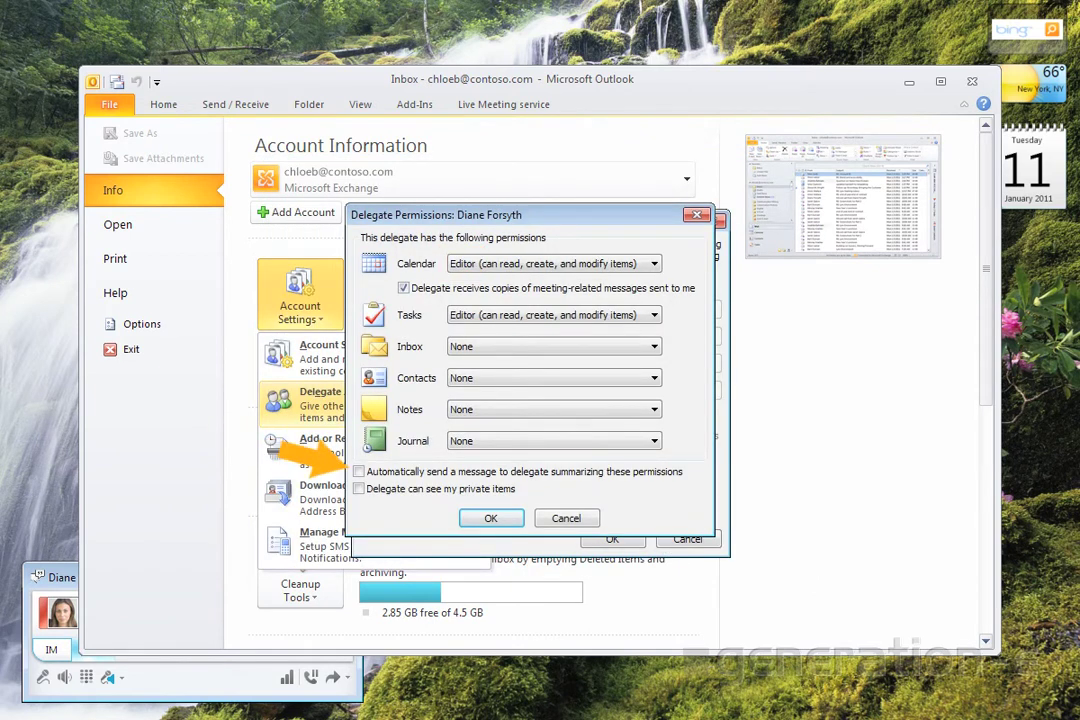
left_click(359, 471)
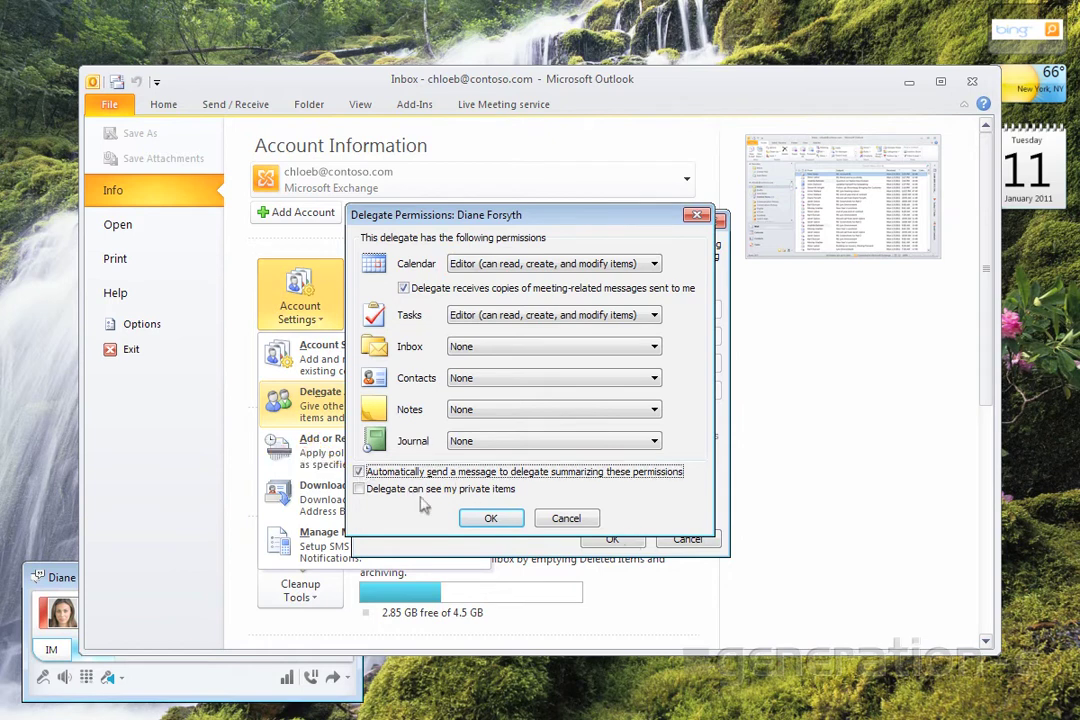
left_click(491, 518)
left_click(611, 543)
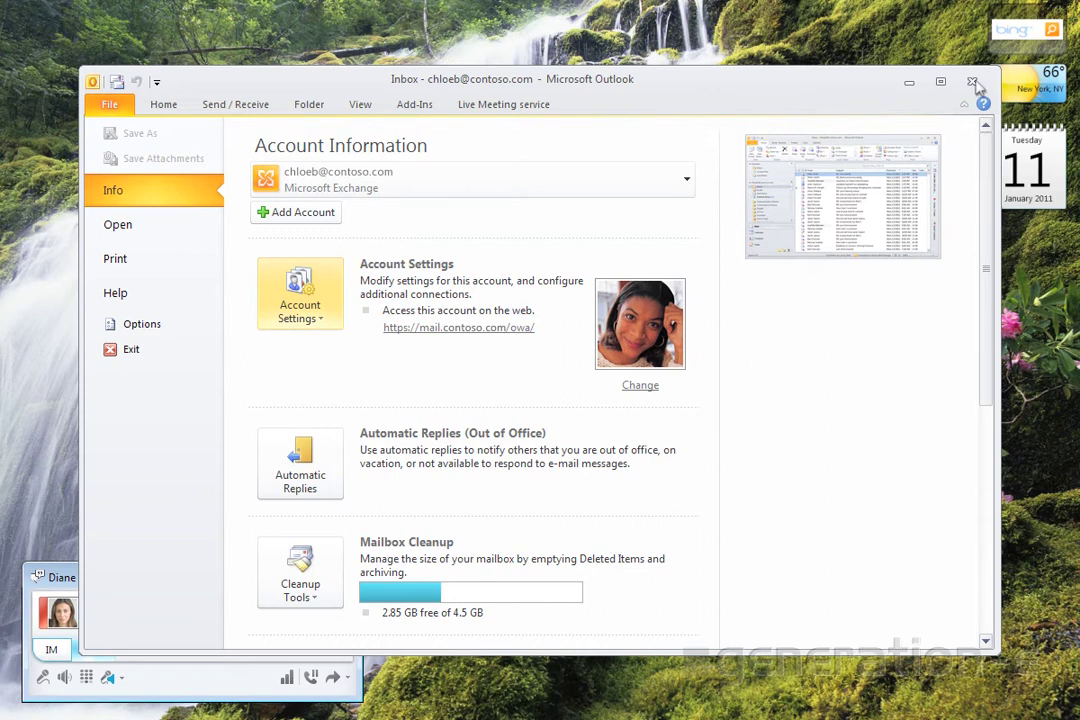
Step: Close Outlook and add the colleague as a delegate member under Lync's Call Forwarding options
left_click(909, 81)
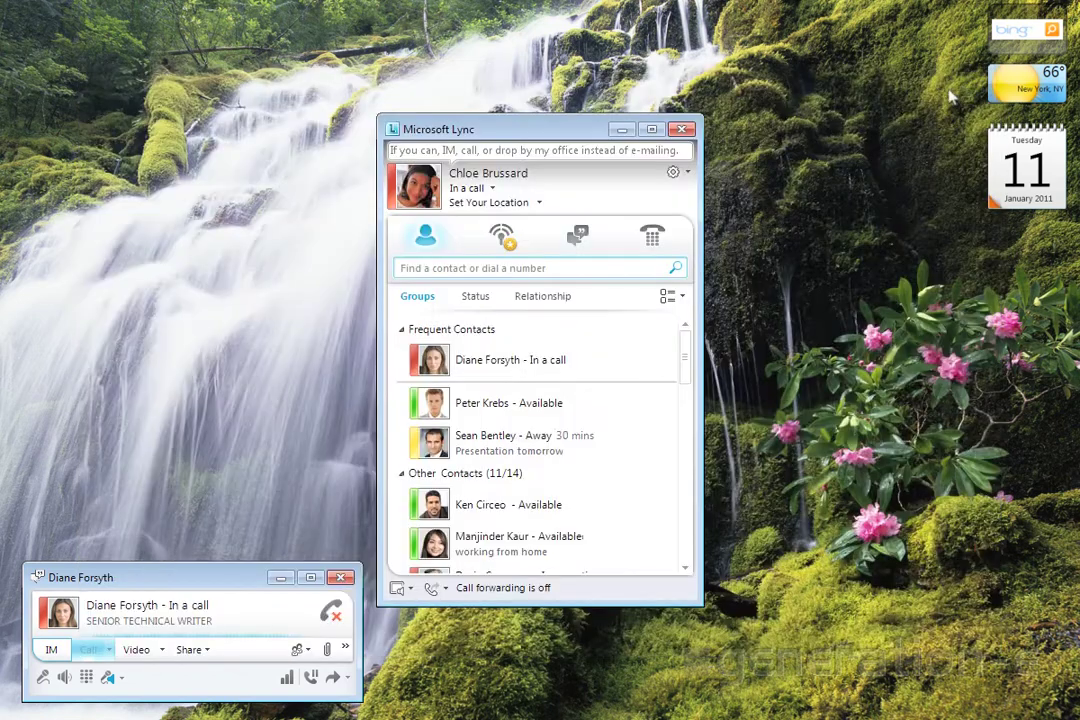
left_click(673, 172)
left_click(302, 300)
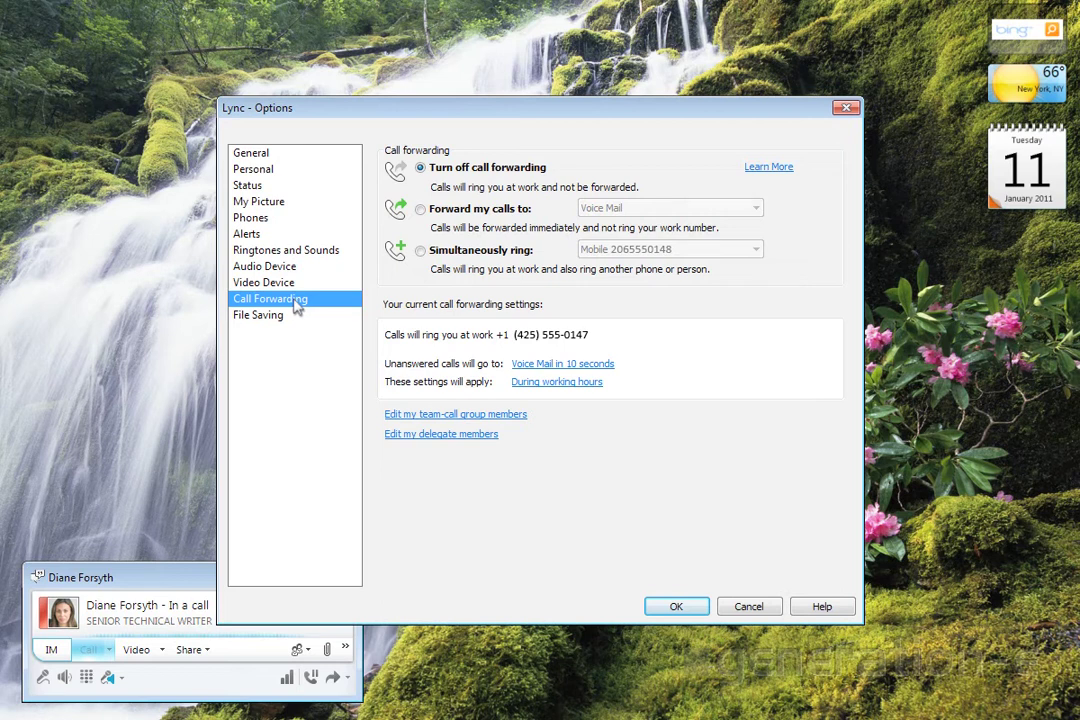
left_click(425, 435)
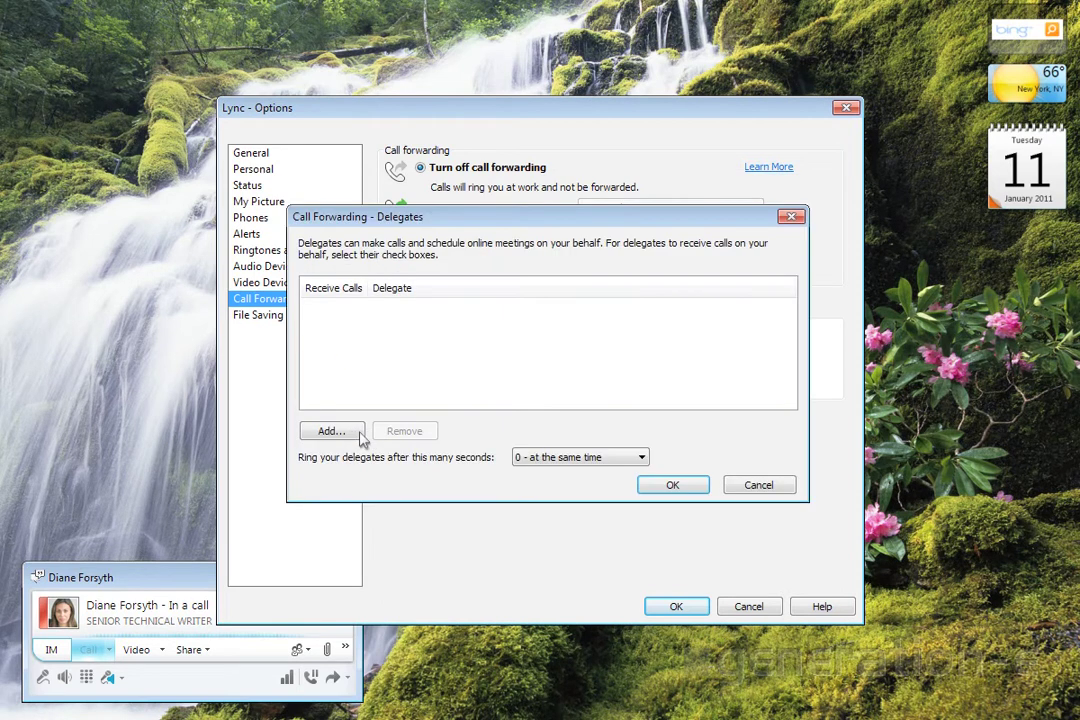
left_click(355, 437)
left_click(470, 408)
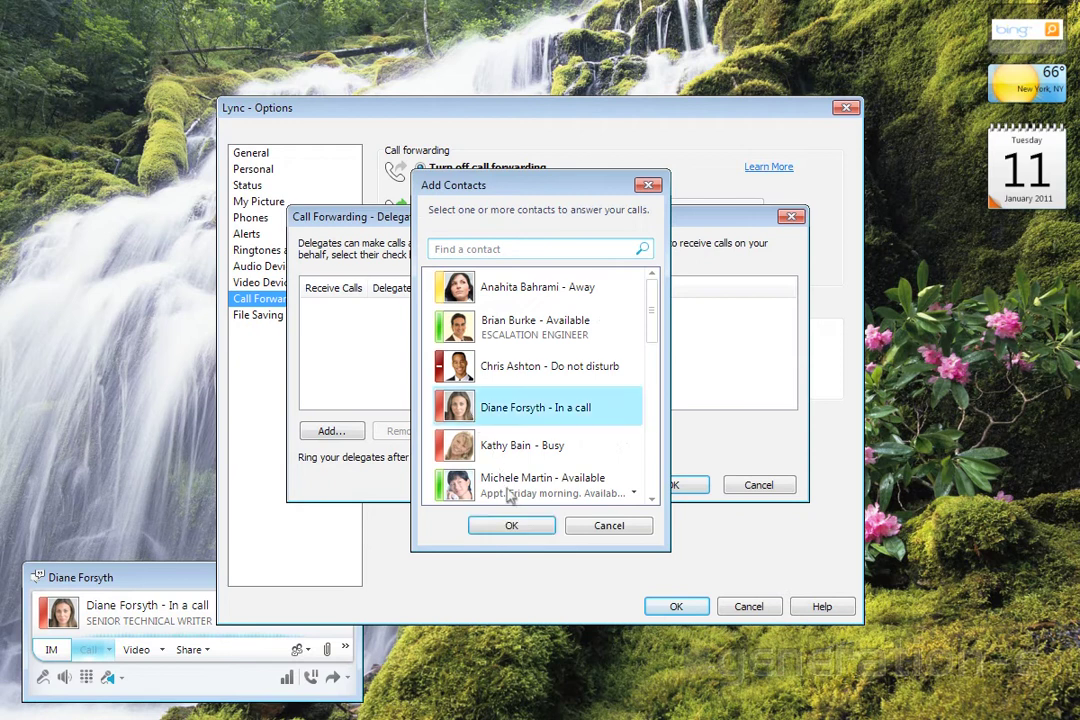
left_click(512, 526)
left_click(664, 486)
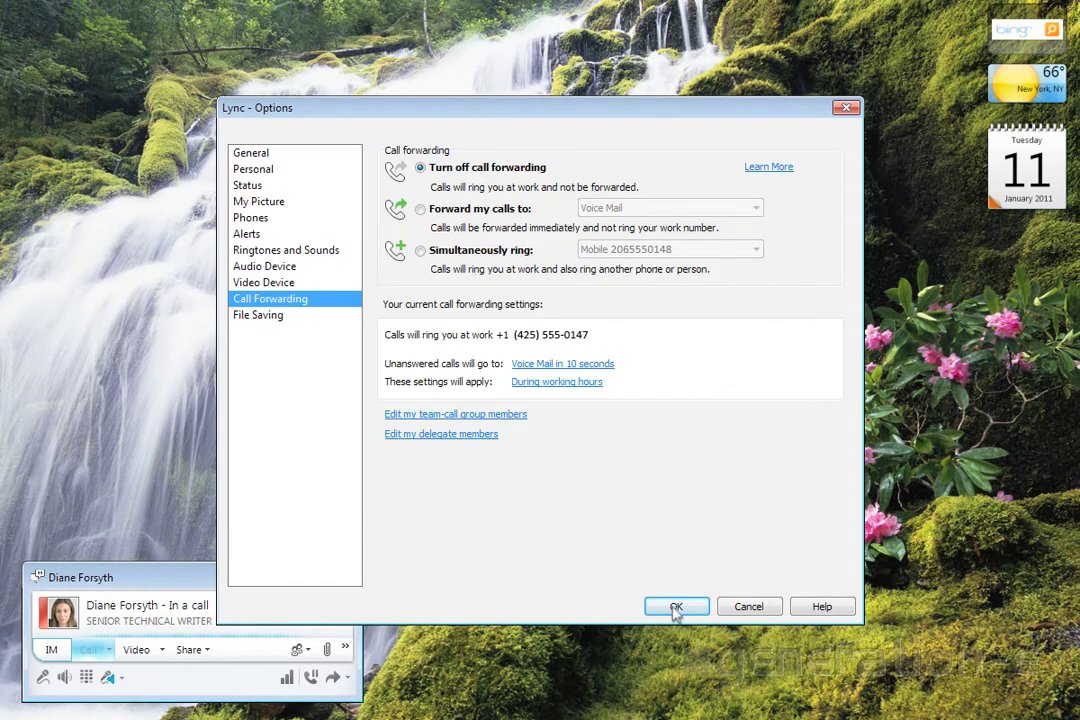
left_click(675, 607)
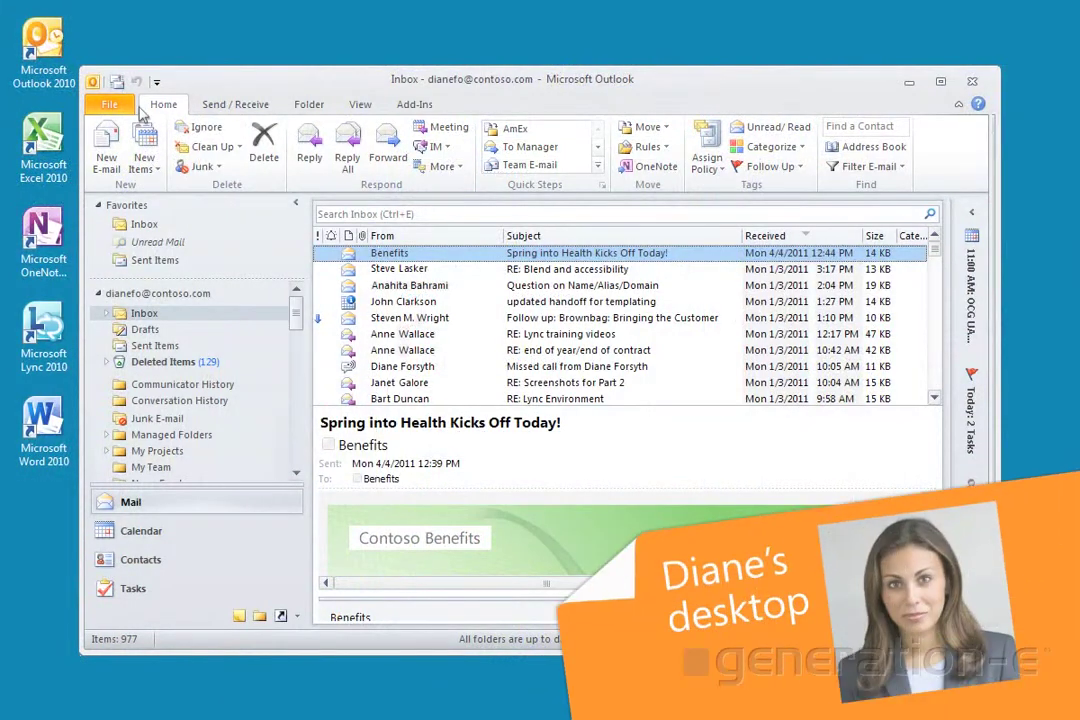
Step: Open the manager's Calendar as another user's folder beside your own calendar
left_click(110, 104)
left_click(135, 226)
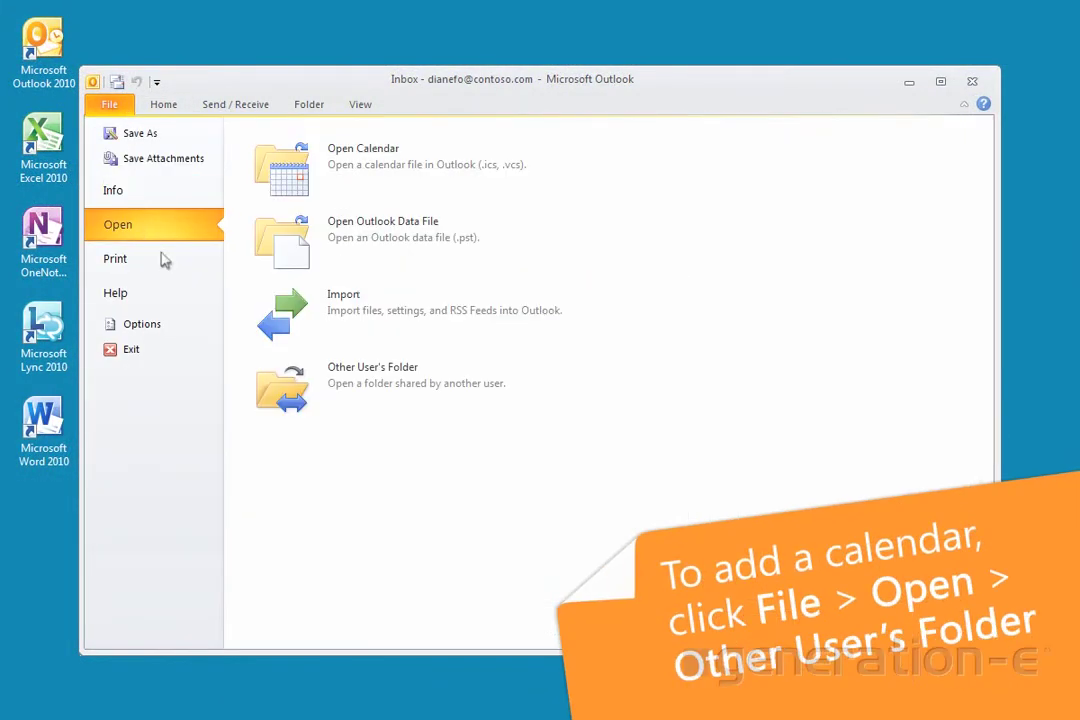
left_click(300, 383)
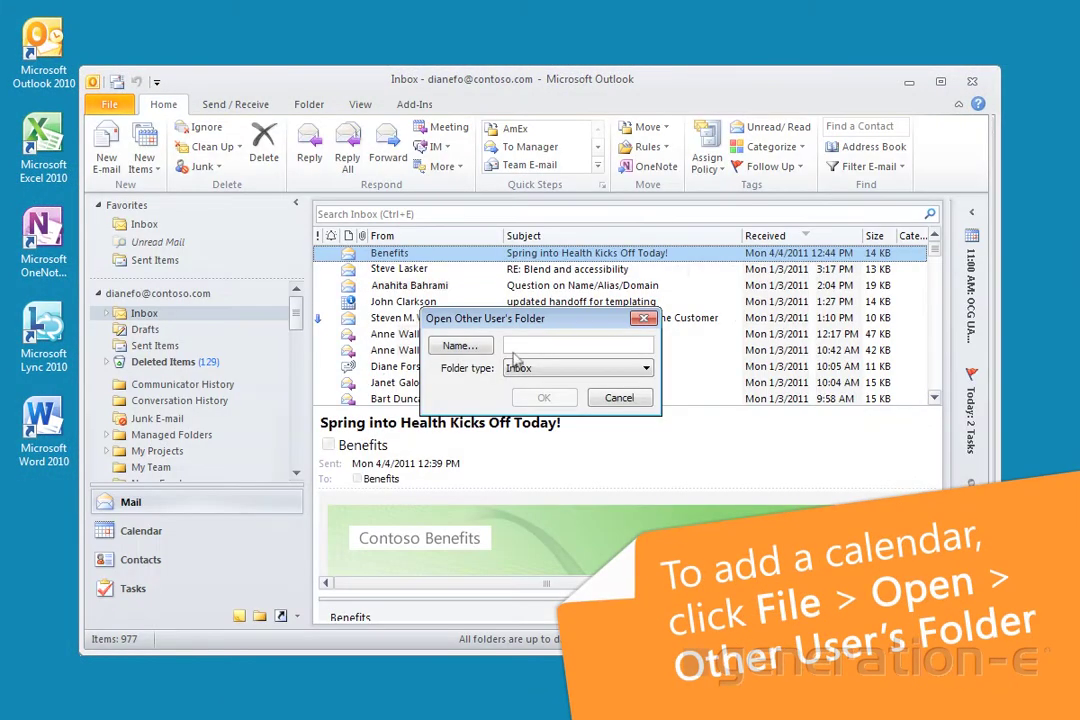
type("chloeb")
left_click(607, 370)
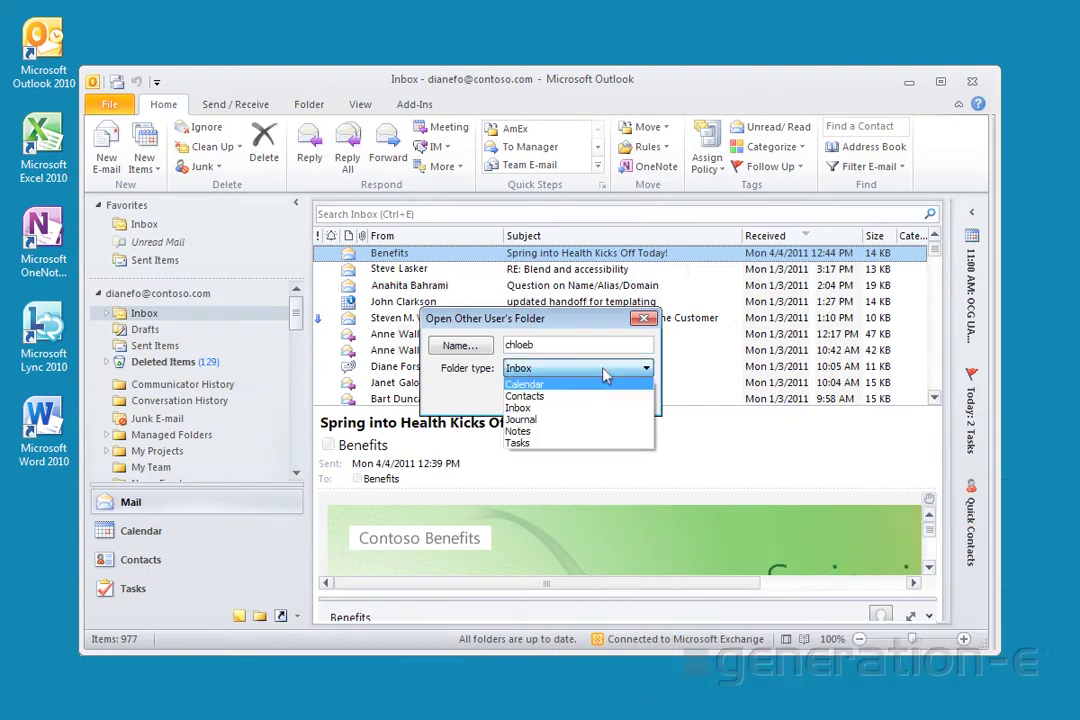
left_click(528, 385)
left_click(544, 401)
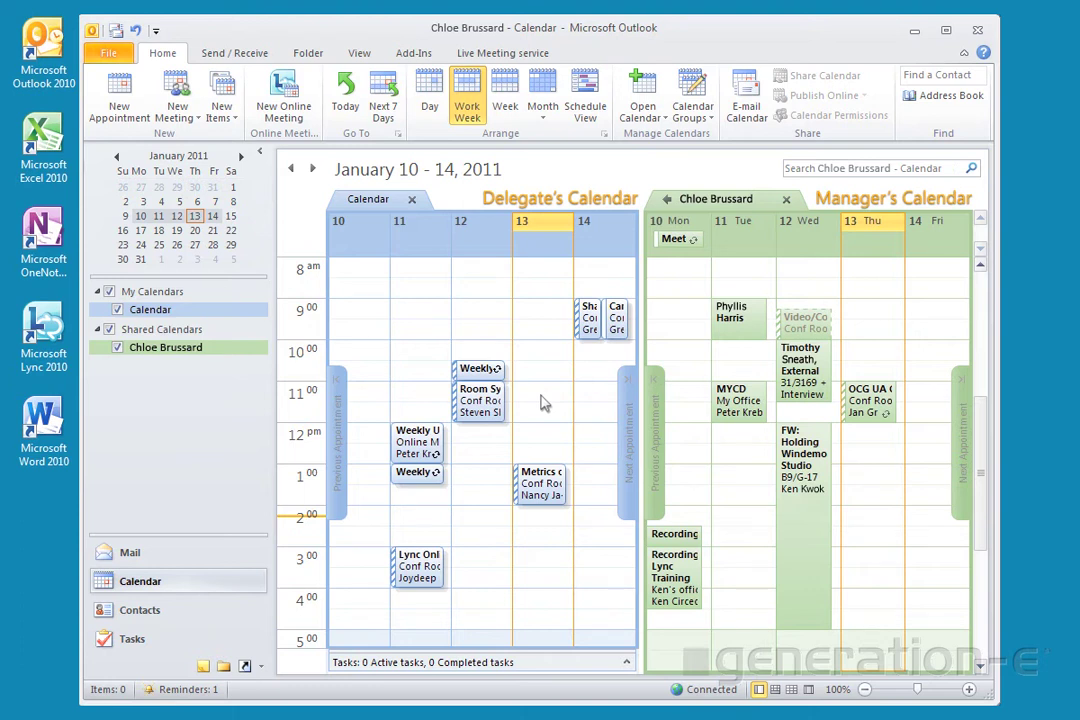
Step: From the manager's calendar, send a 'Litware partnership' online meeting for Thursday 3:00 PM to the four invitees
left_click(873, 558)
left_click(275, 105)
type("chloeb@conto")
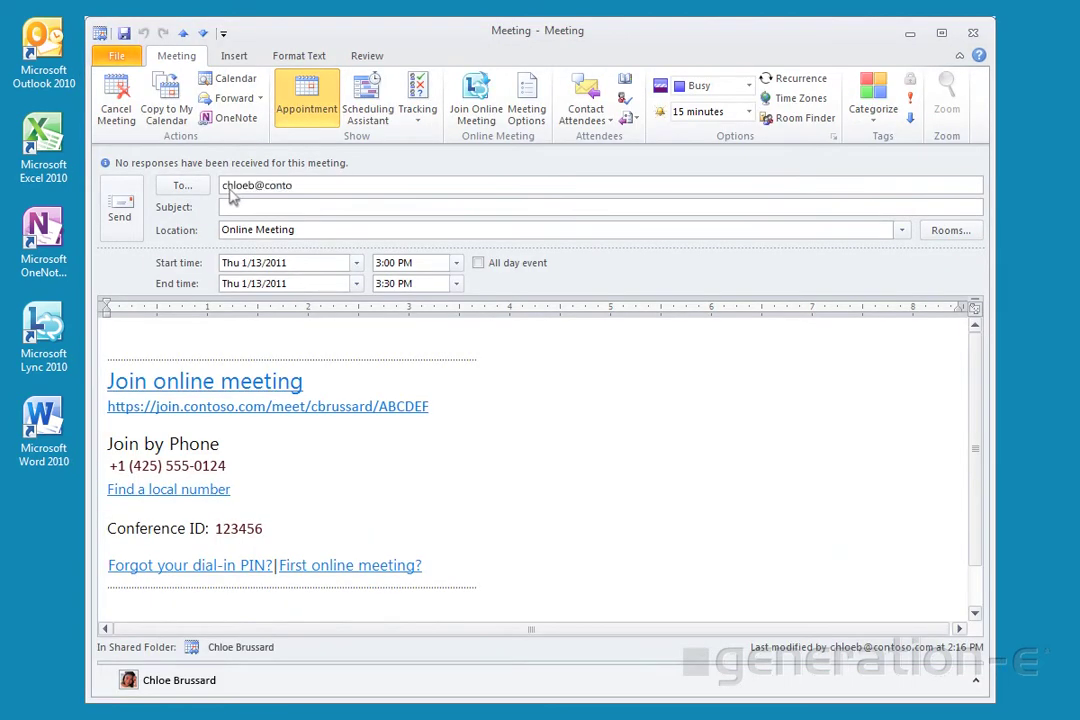
type("so.com; jackb@litware.com; don")
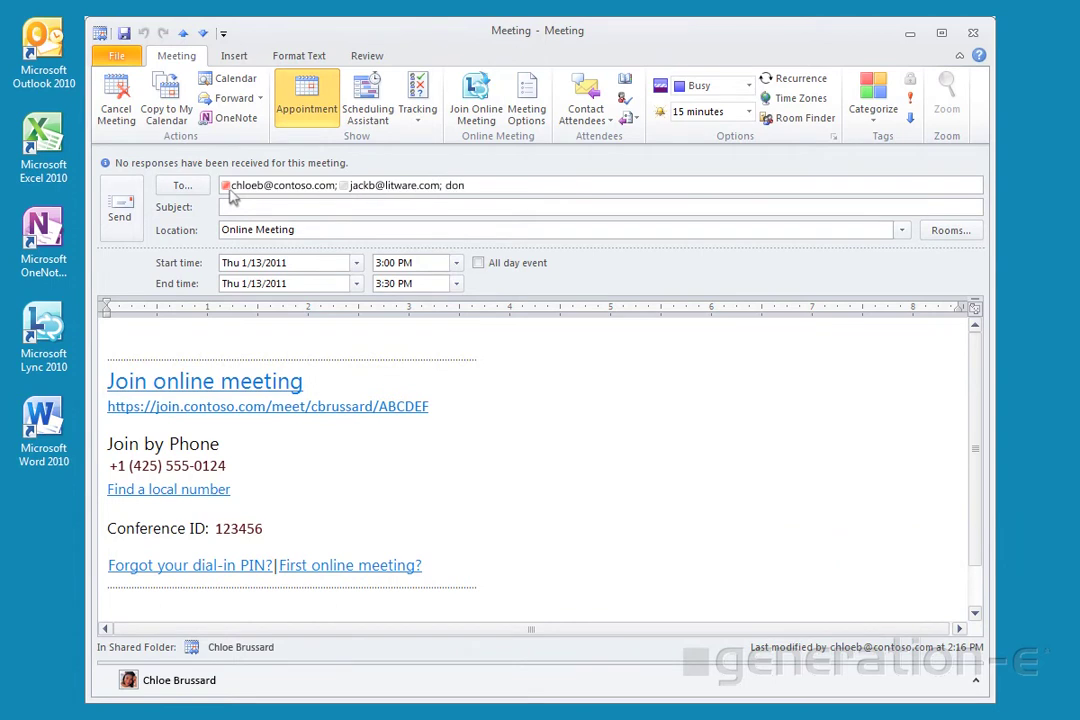
type("r@litware.com; miltonb@litware.com;")
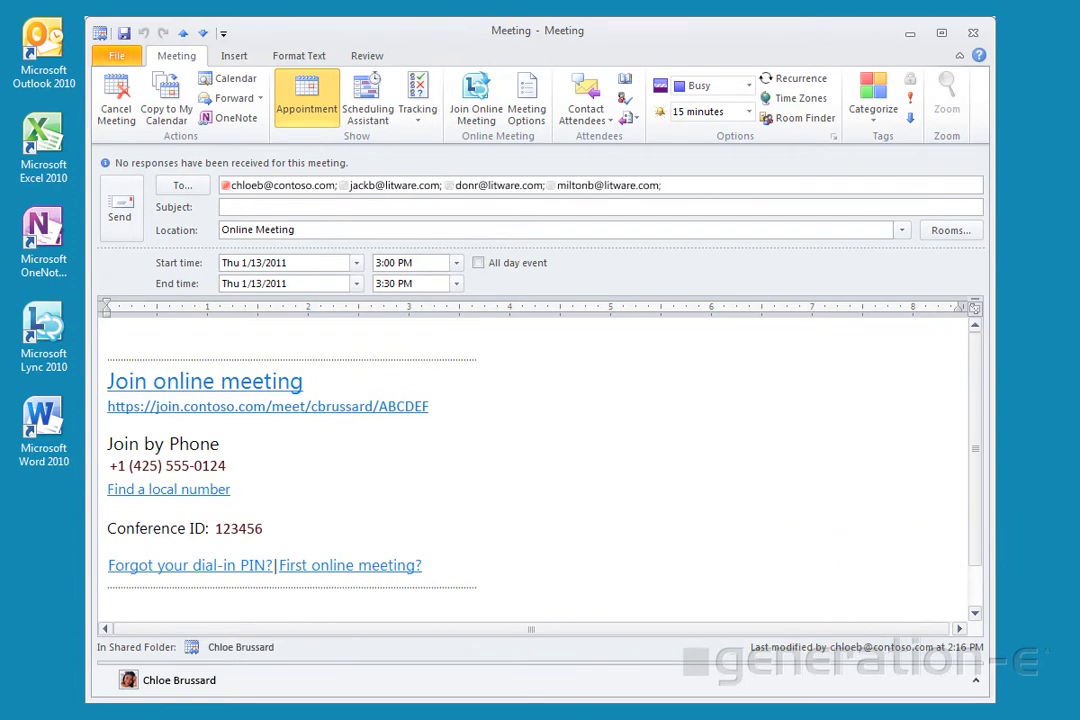
key("Tab")
type("Litware partnership")
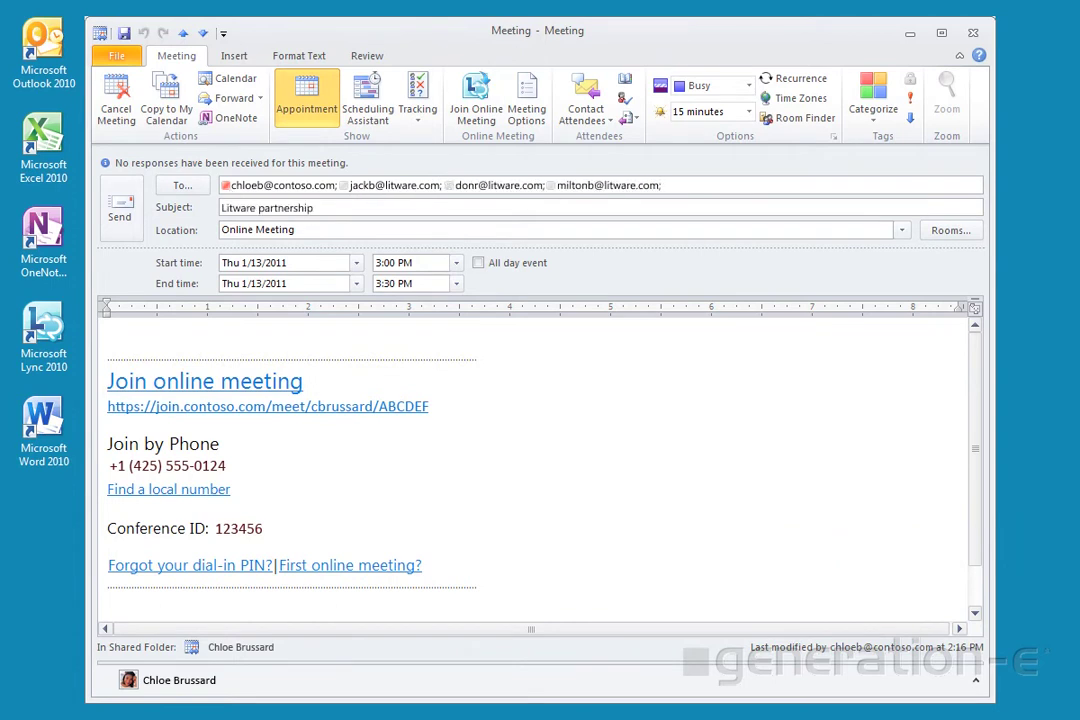
left_click(120, 207)
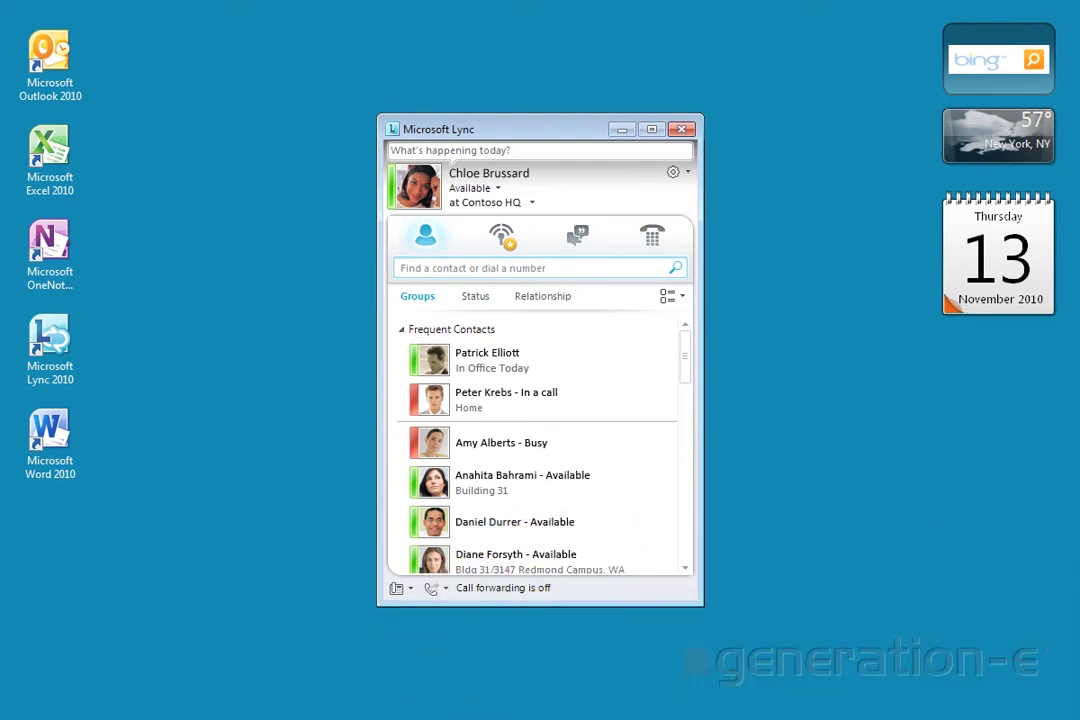
Step: Start a new online meeting in the calendar for Tuesday 18 January, 8:30–10:00 AM
left_click(52, 58)
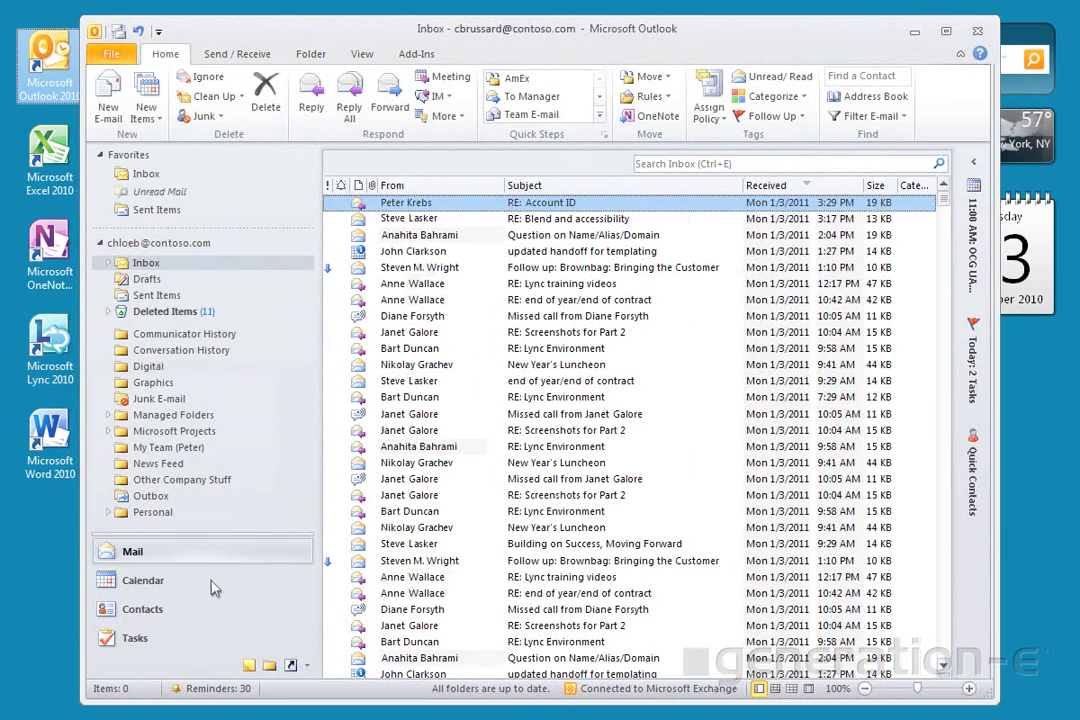
left_click(212, 588)
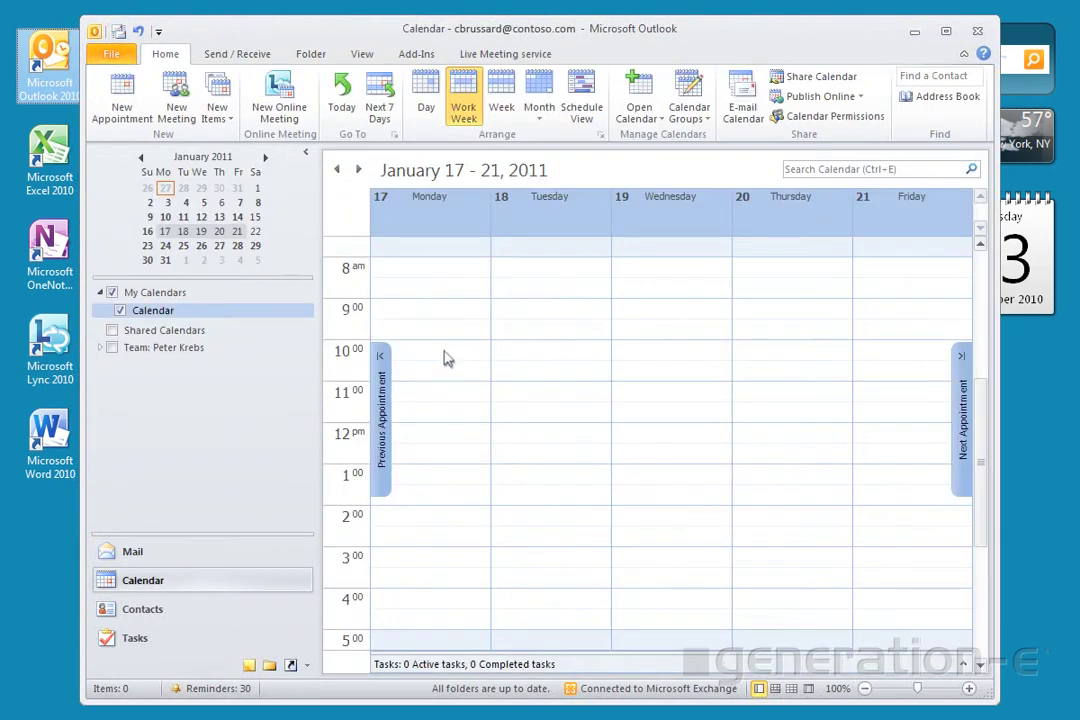
left_click_drag(518, 290, 521, 335)
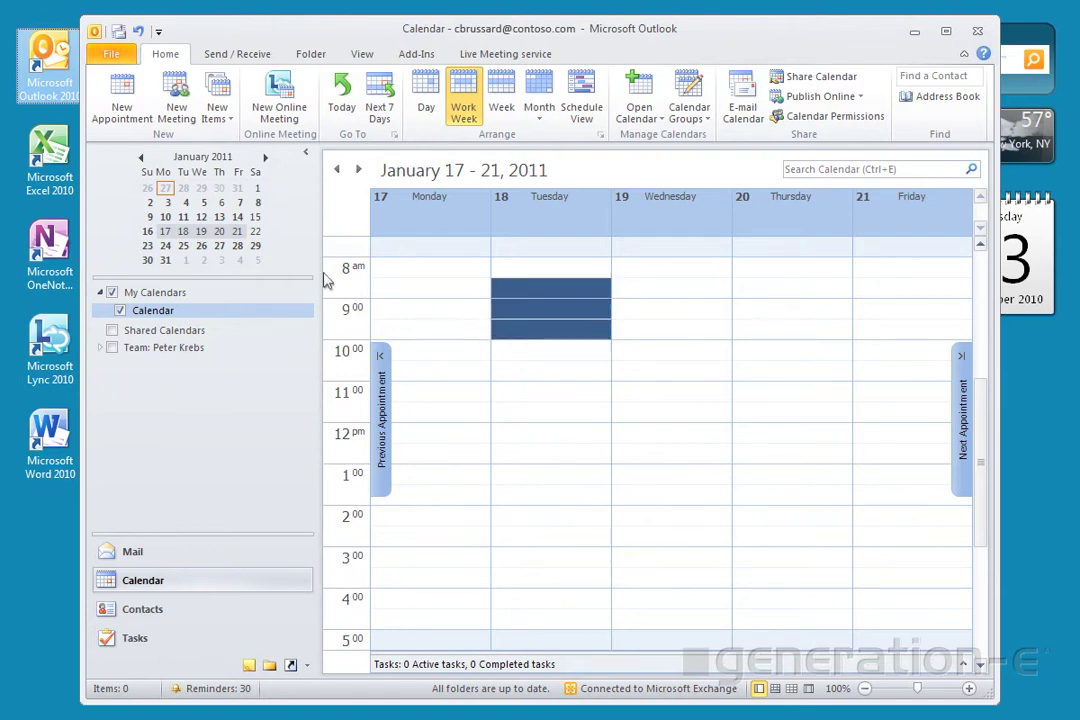
left_click(282, 108)
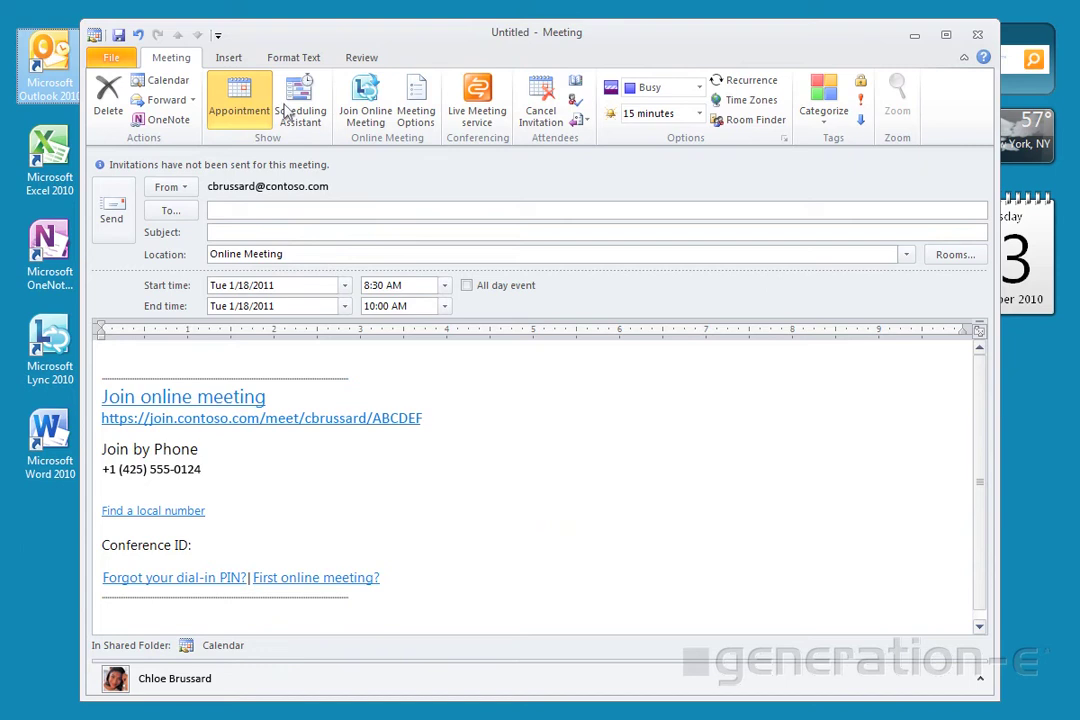
Step: Add the invitees, subject 'Marketing All Hands', location 'or Building 18/Room 2342' and the invitation message
type("Diane Forsyth; Ken Circeo; Peter K")
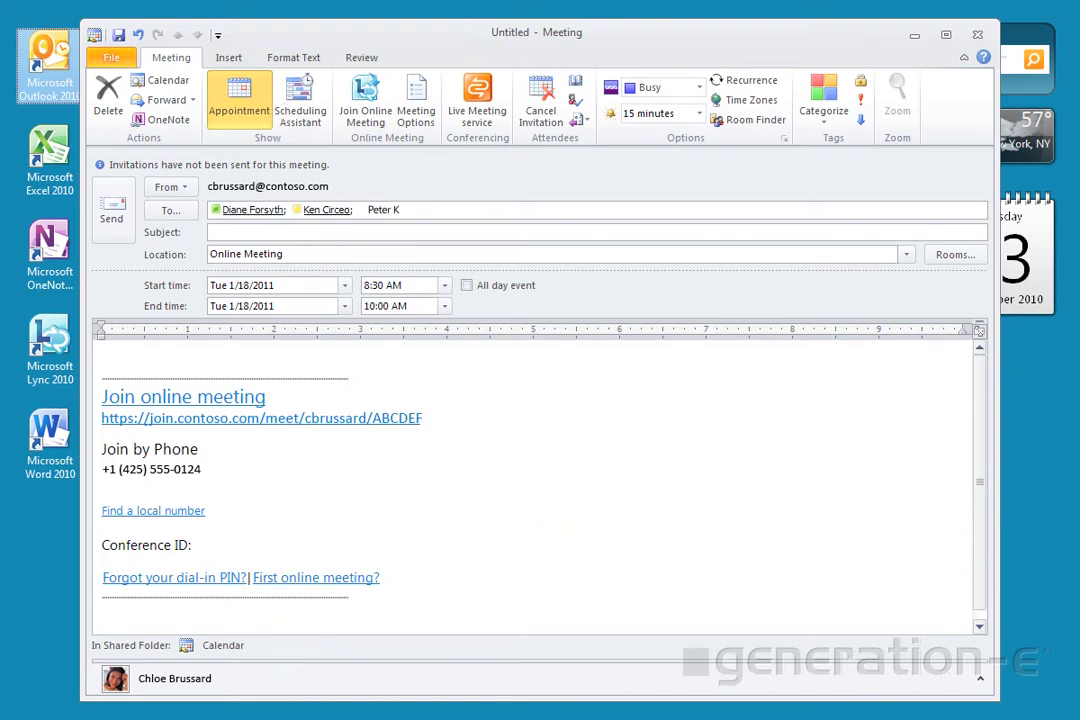
type("rebs; Bob Kelly direct reports")
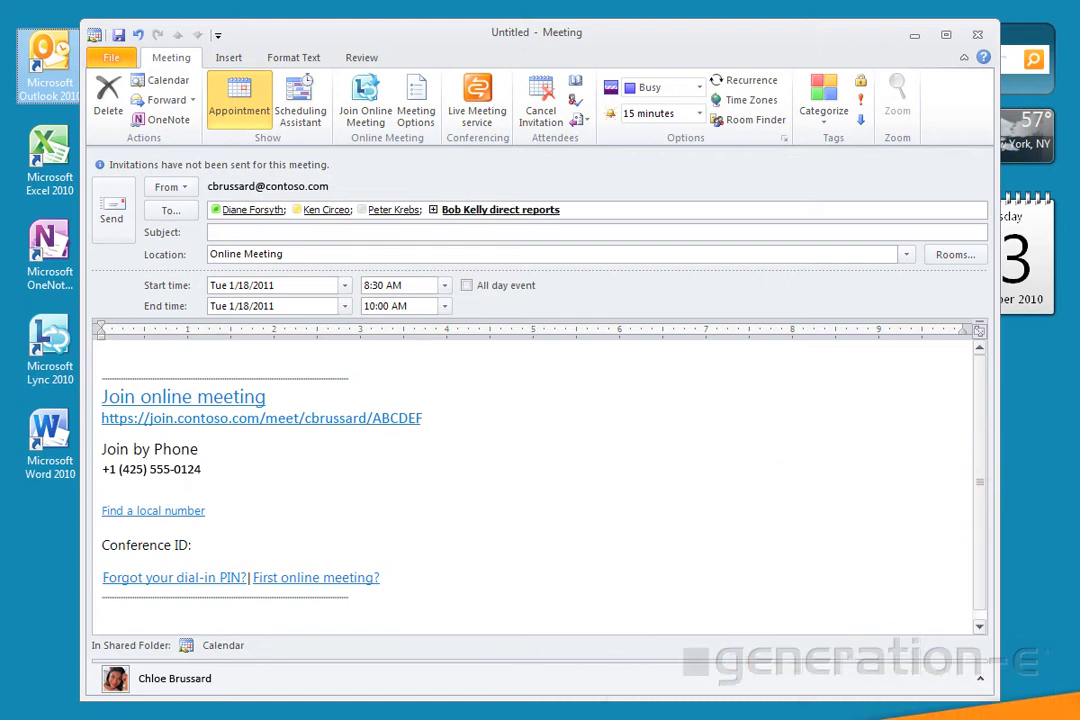
left_click(241, 230)
type("Marketing All Hands")
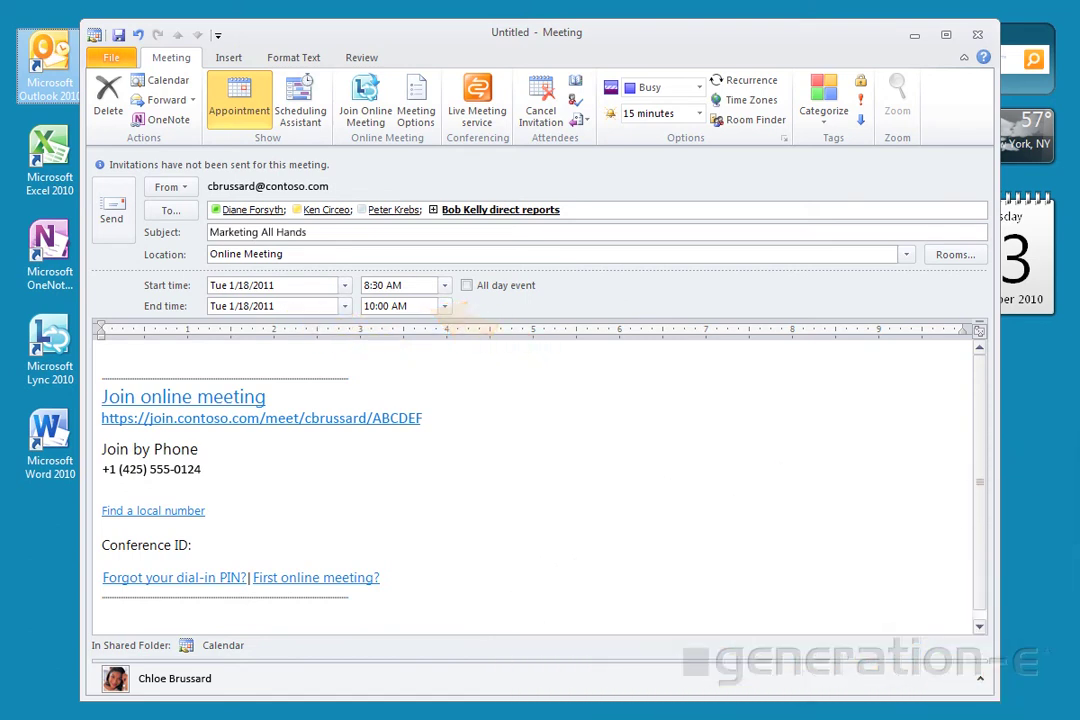
left_click(284, 256)
type("or Building 18/Room 2342")
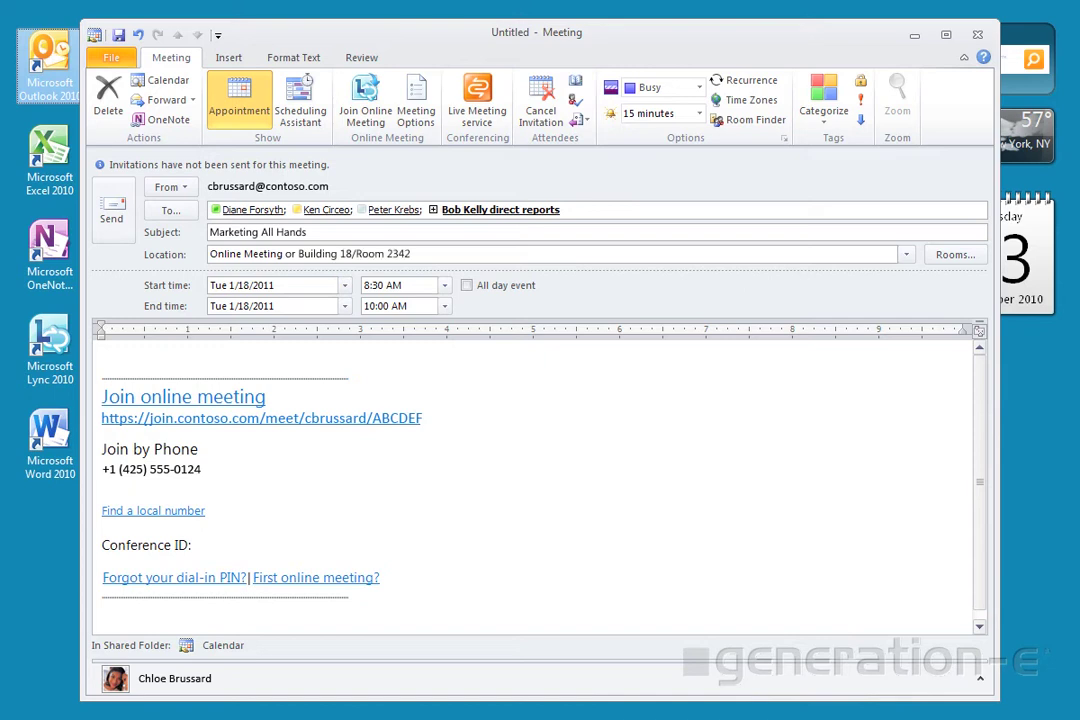
left_click(104, 361)
type("Please join us for the Marketing All Hands meeting on January 18th.")
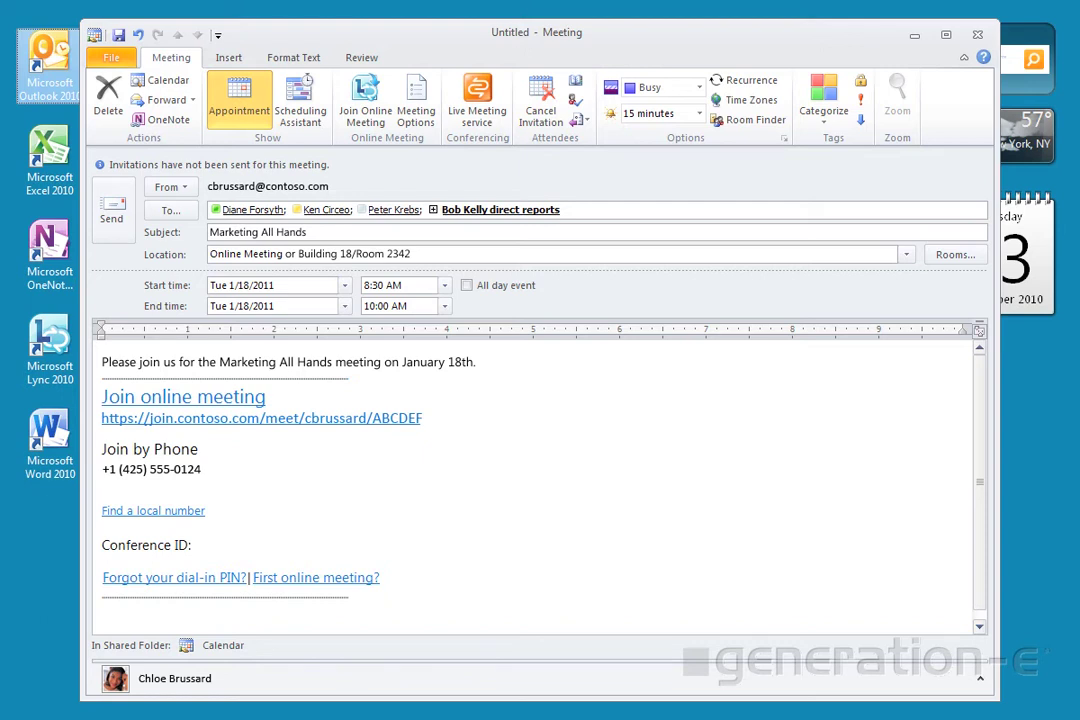
Step: In Meeting Options, customize access to Everyone with phone lobby bypass and presenters as 'People I choose'
left_click(417, 108)
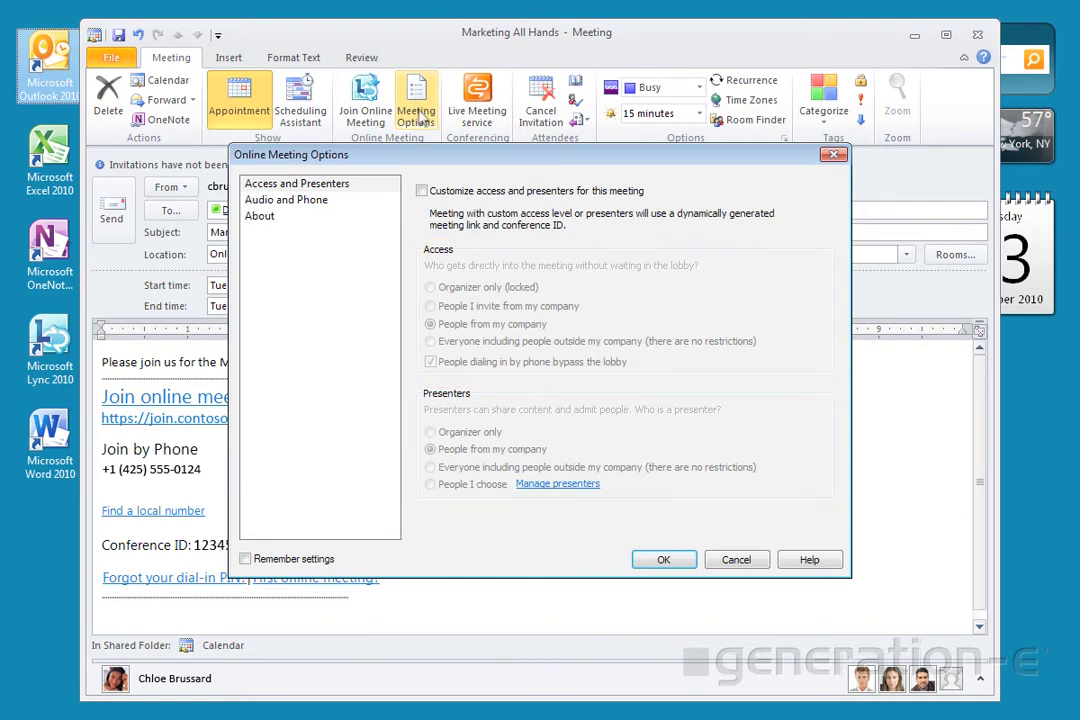
left_click(422, 190)
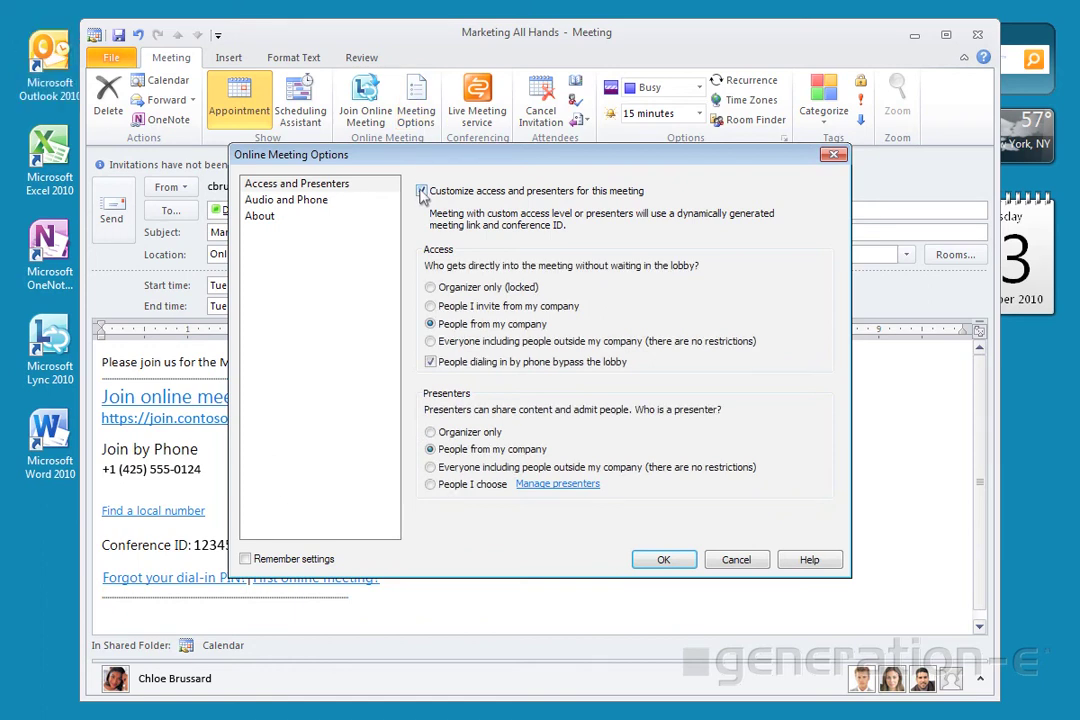
left_click(430, 362)
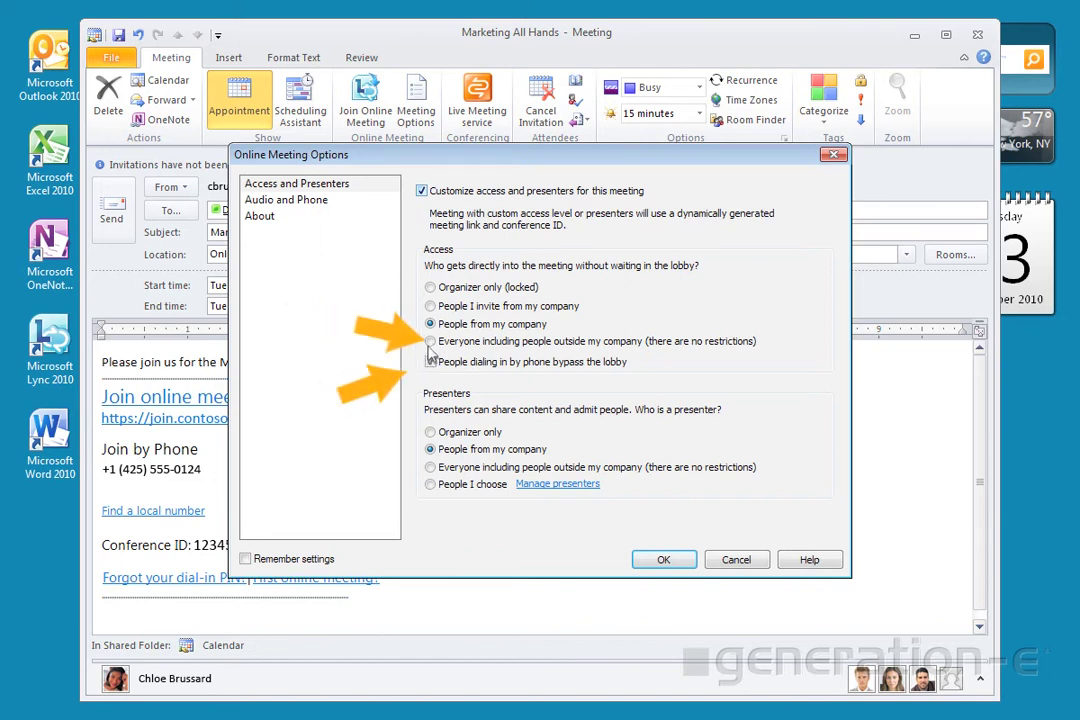
left_click(430, 342)
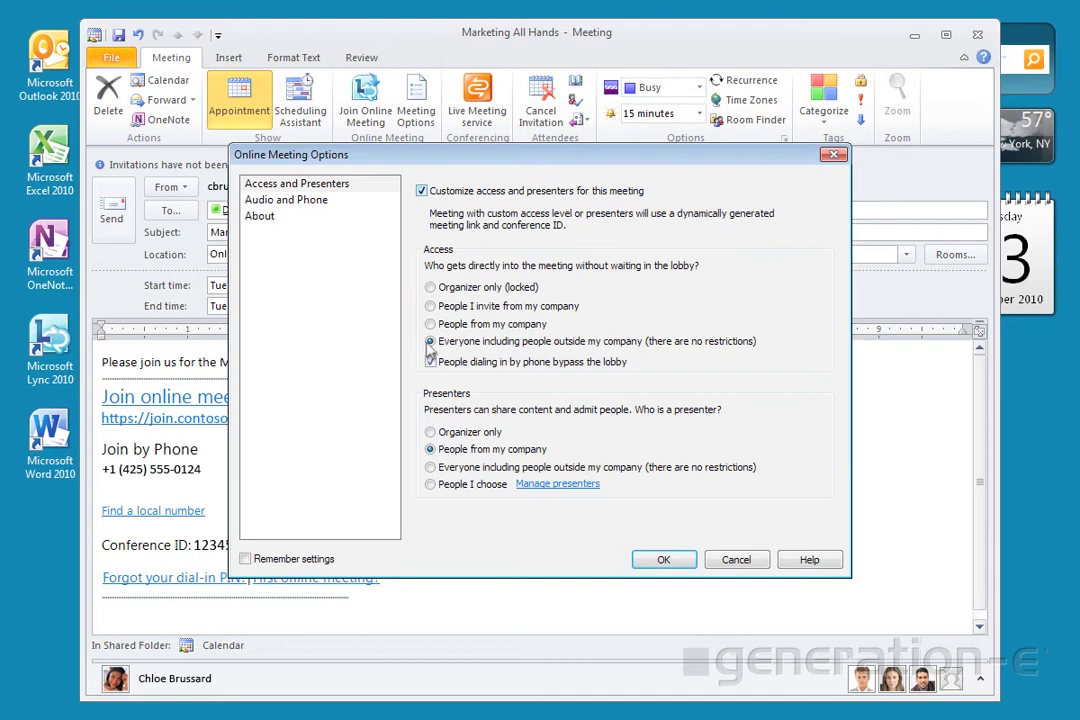
left_click(431, 485)
left_click(533, 485)
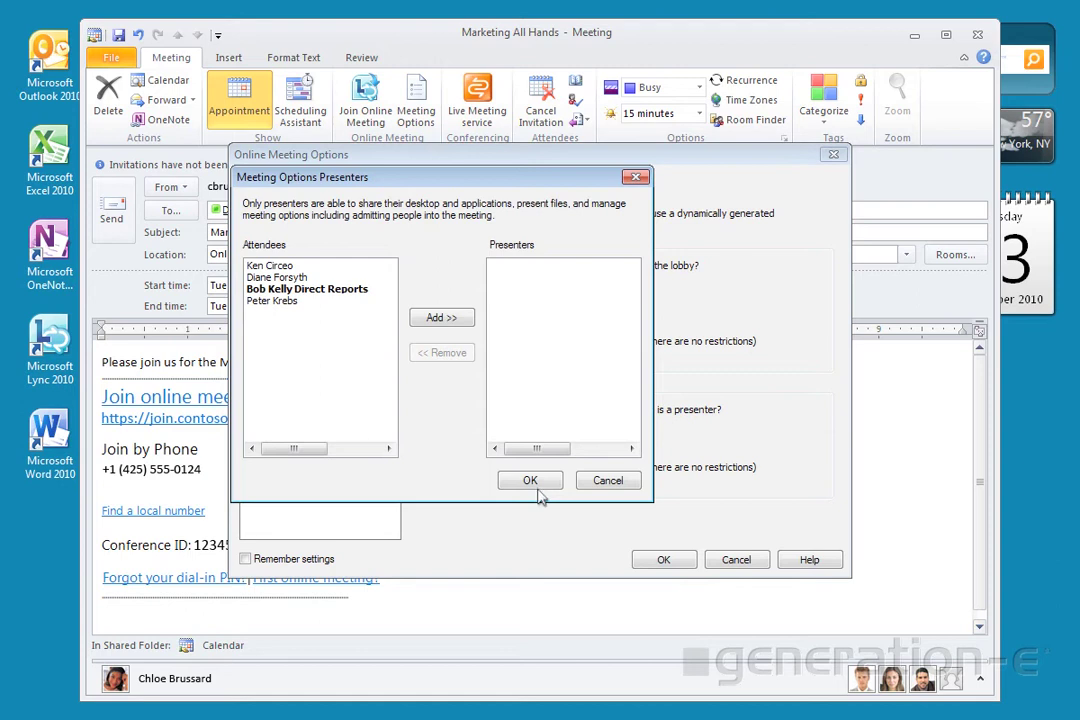
Step: Make the first attendee a presenter, apply the meeting options, and send the Marketing All Hands invitation
left_click(284, 267)
left_click(432, 317)
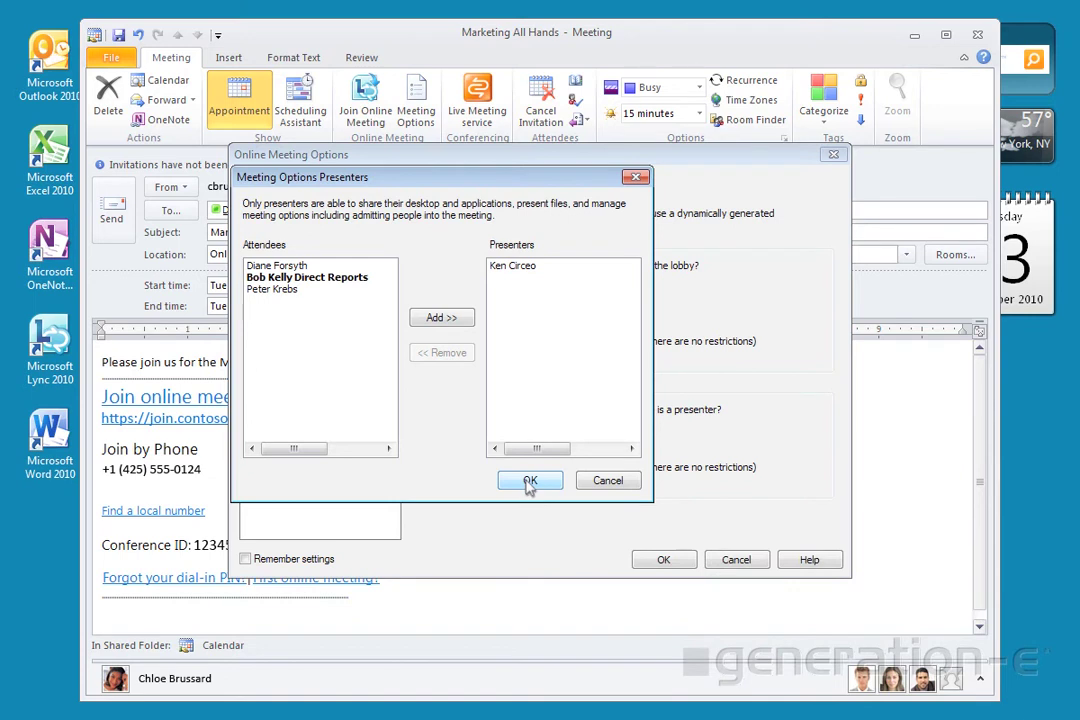
left_click(530, 482)
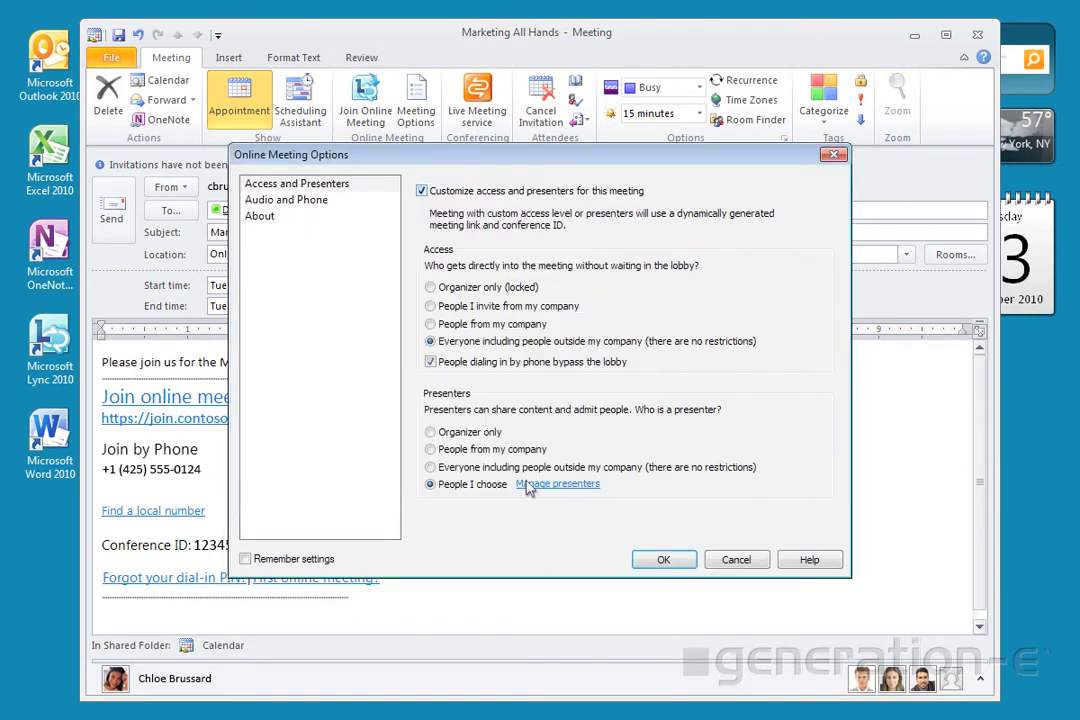
left_click(652, 561)
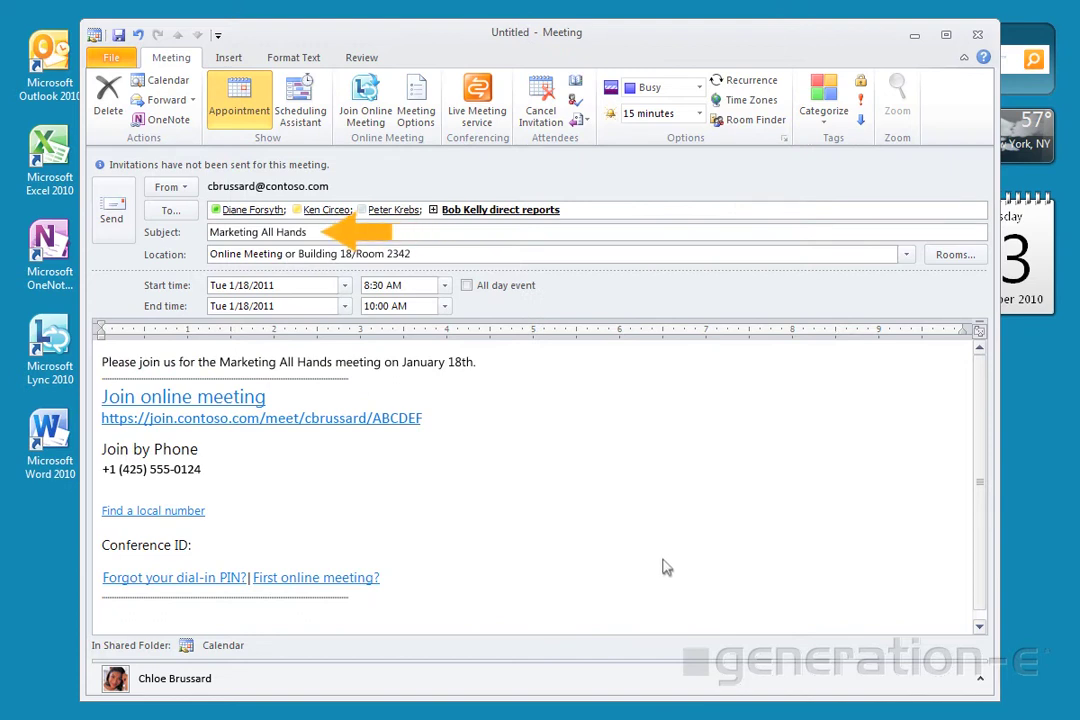
left_click(110, 213)
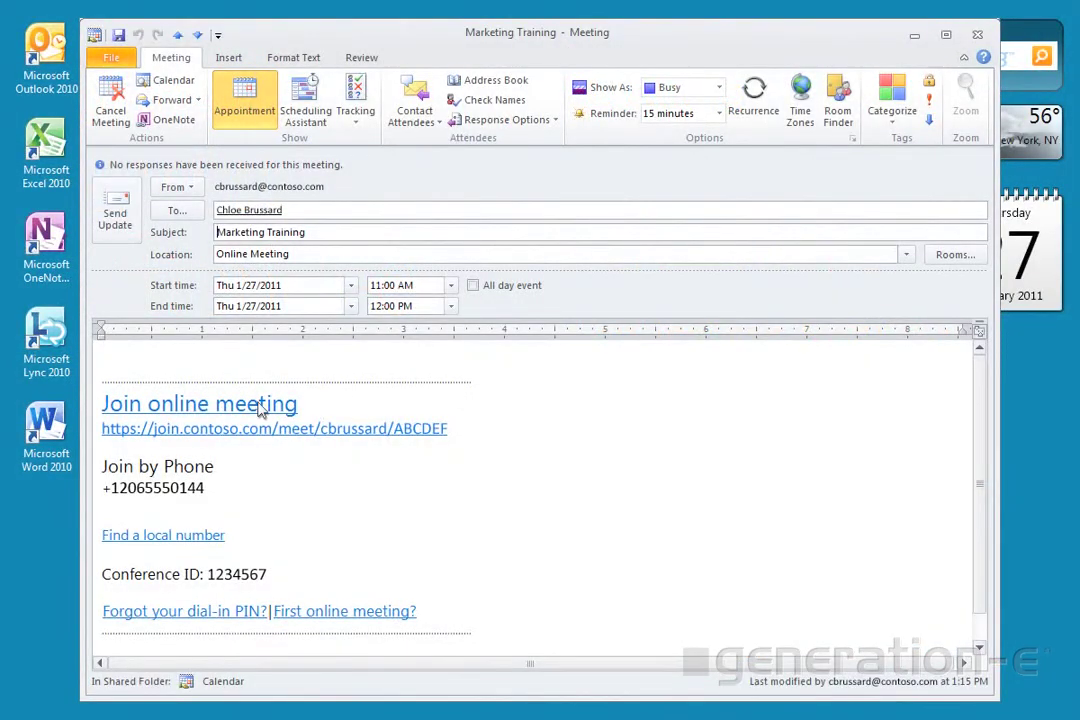
Step: From the meeting's join link, download Lync 2010 Attendee, accept the license and install it
left_click(260, 405)
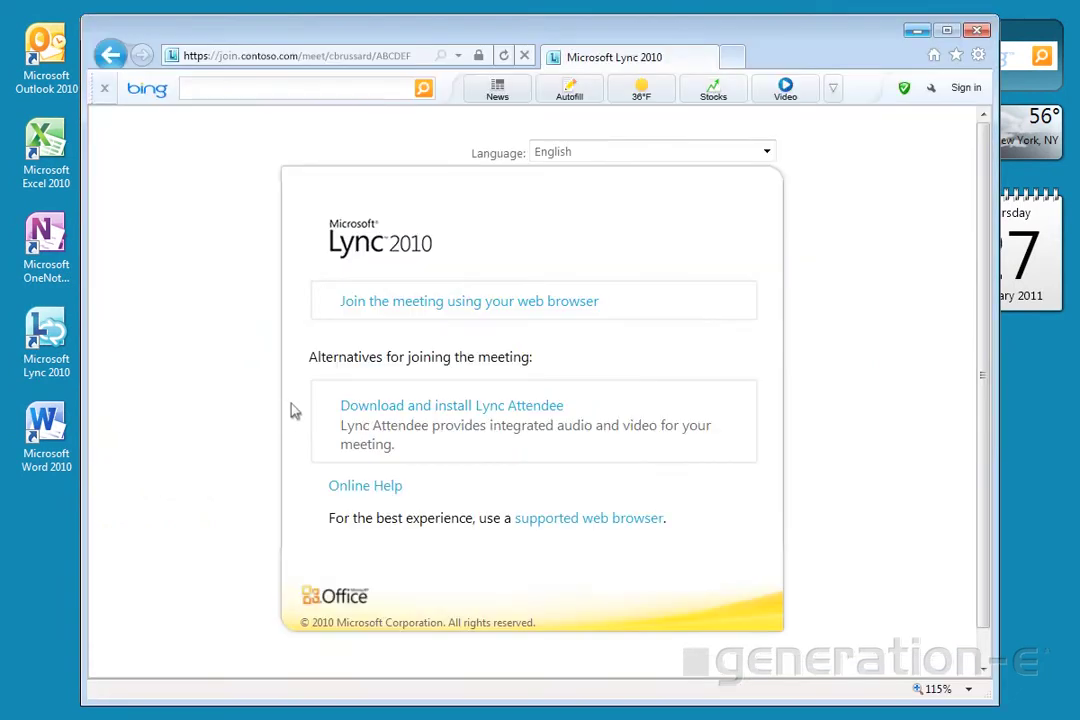
left_click(400, 410)
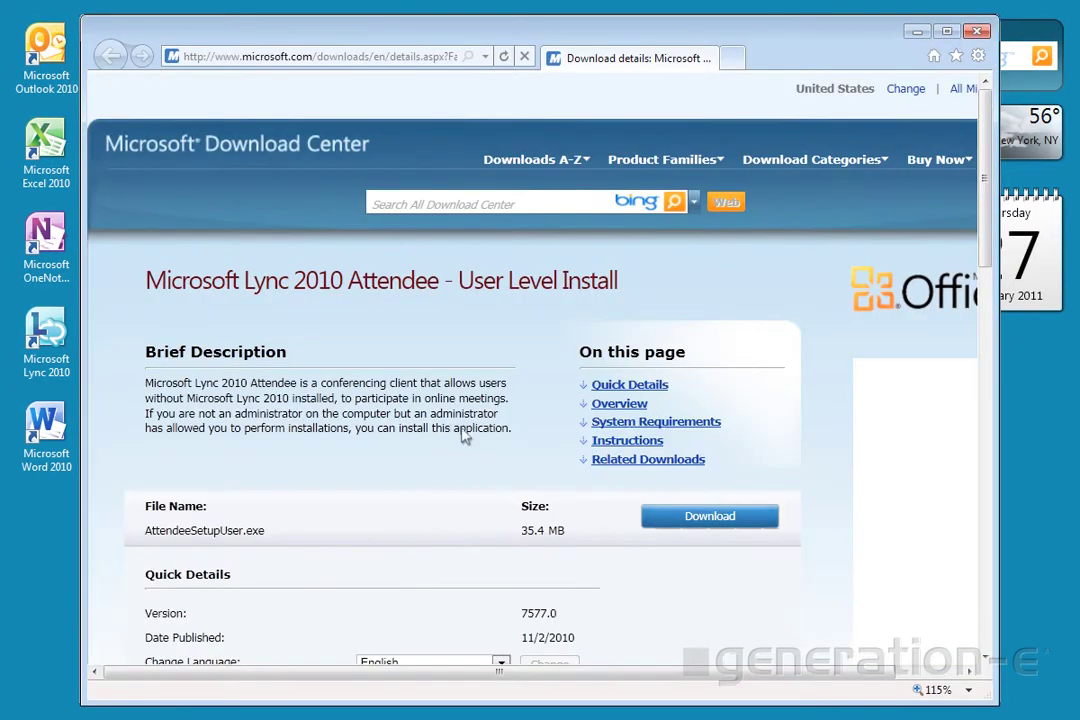
left_click(696, 516)
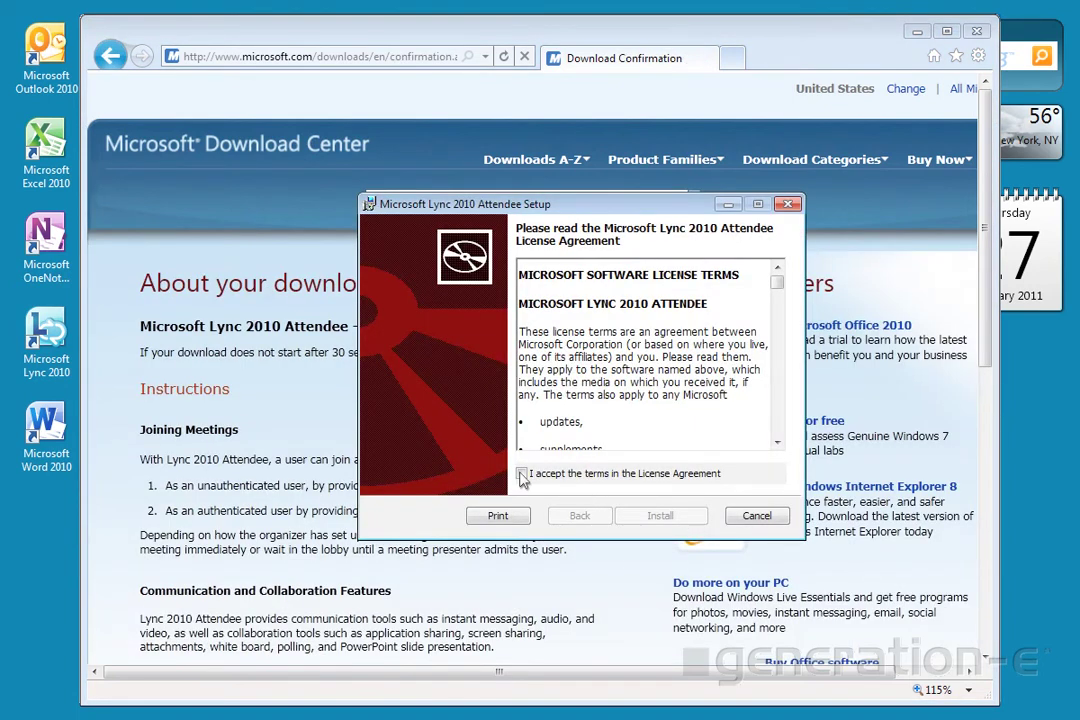
left_click(521, 474)
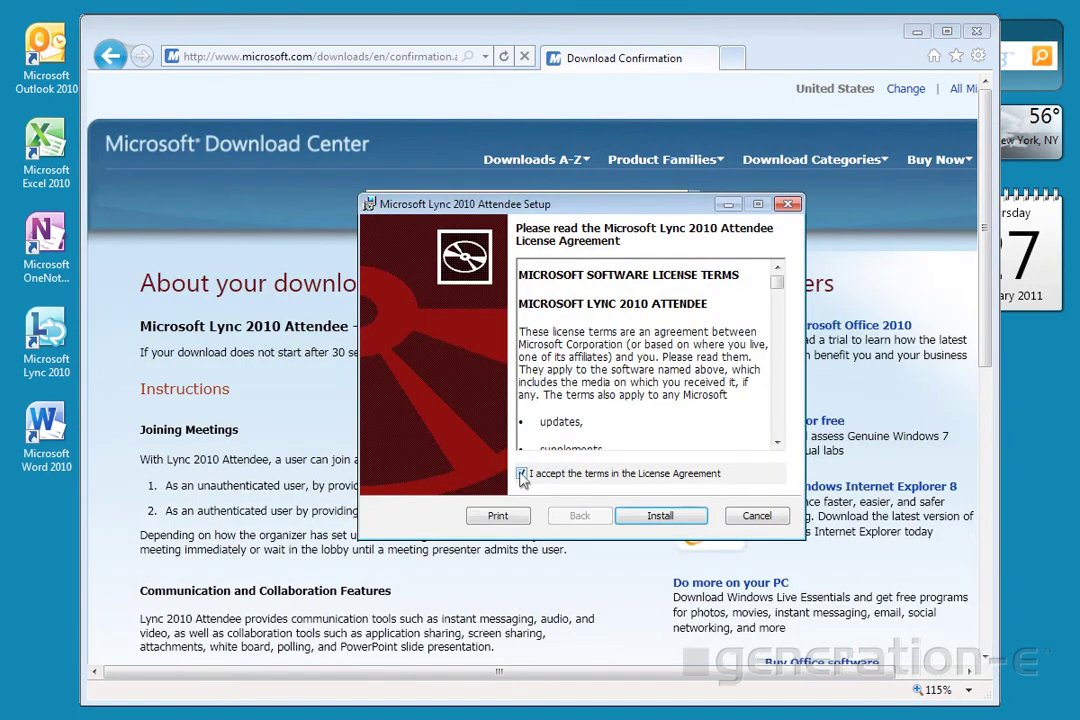
left_click(656, 517)
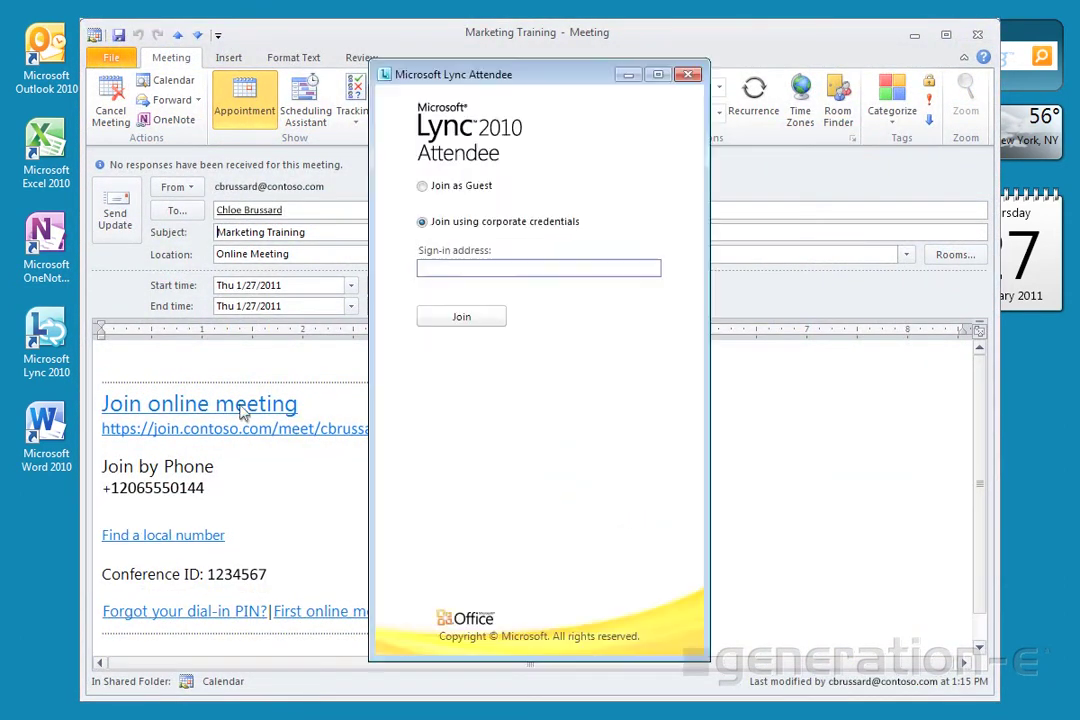
Step: Enter the corporate sign-in address and join using integrated Lync Attendee audio and video
type("cbrussa")
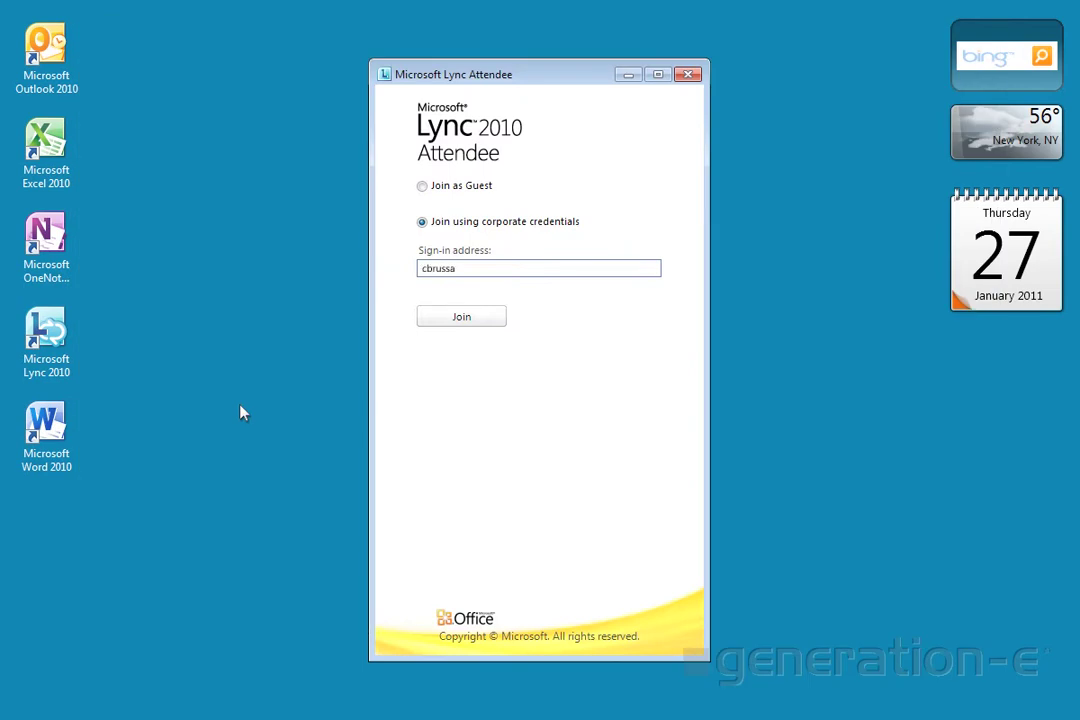
type("rd@contoso.com")
left_click(462, 318)
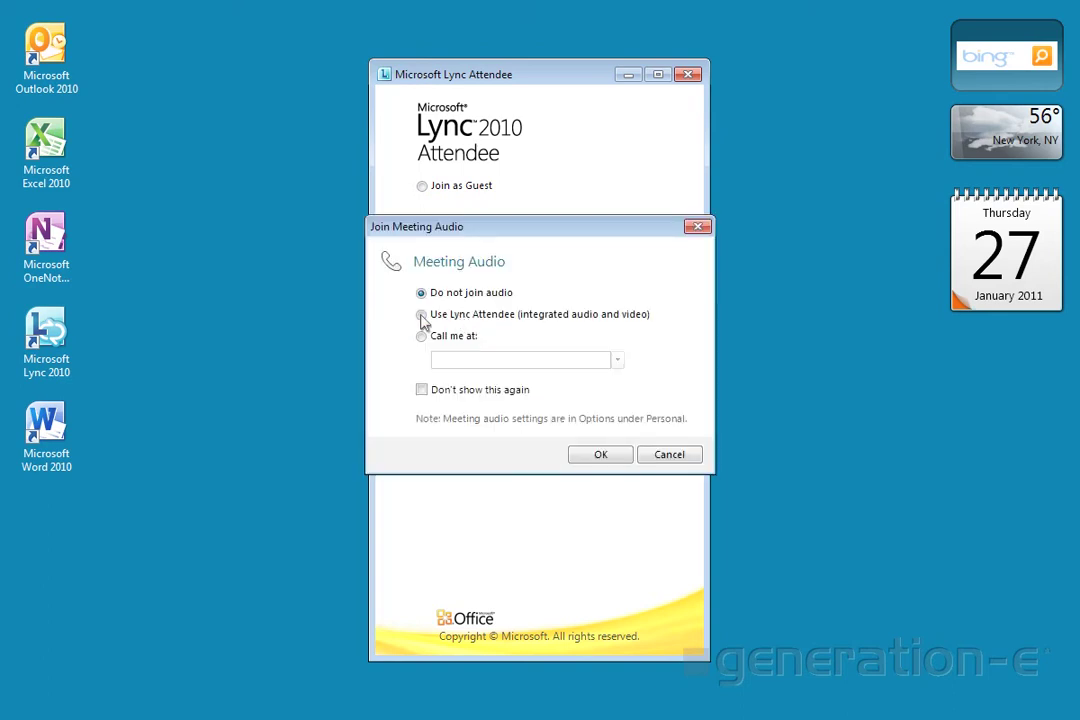
left_click(421, 315)
left_click(600, 455)
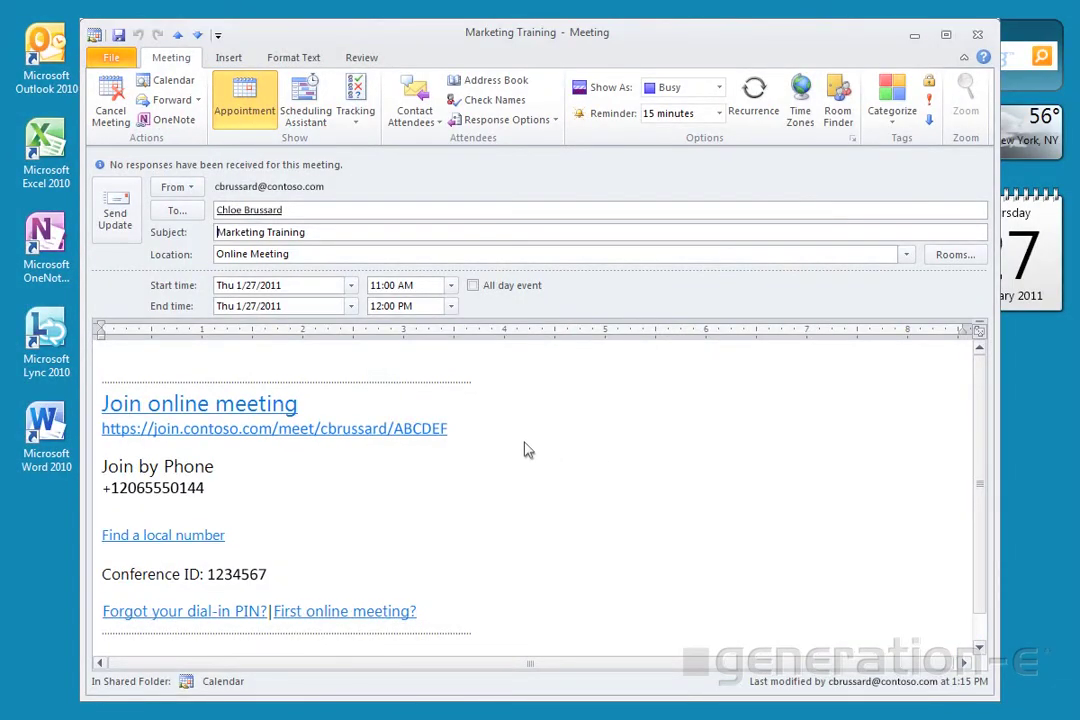
Step: Join in the web browser with the domain user name and password, then view the Phone options
left_click(233, 413)
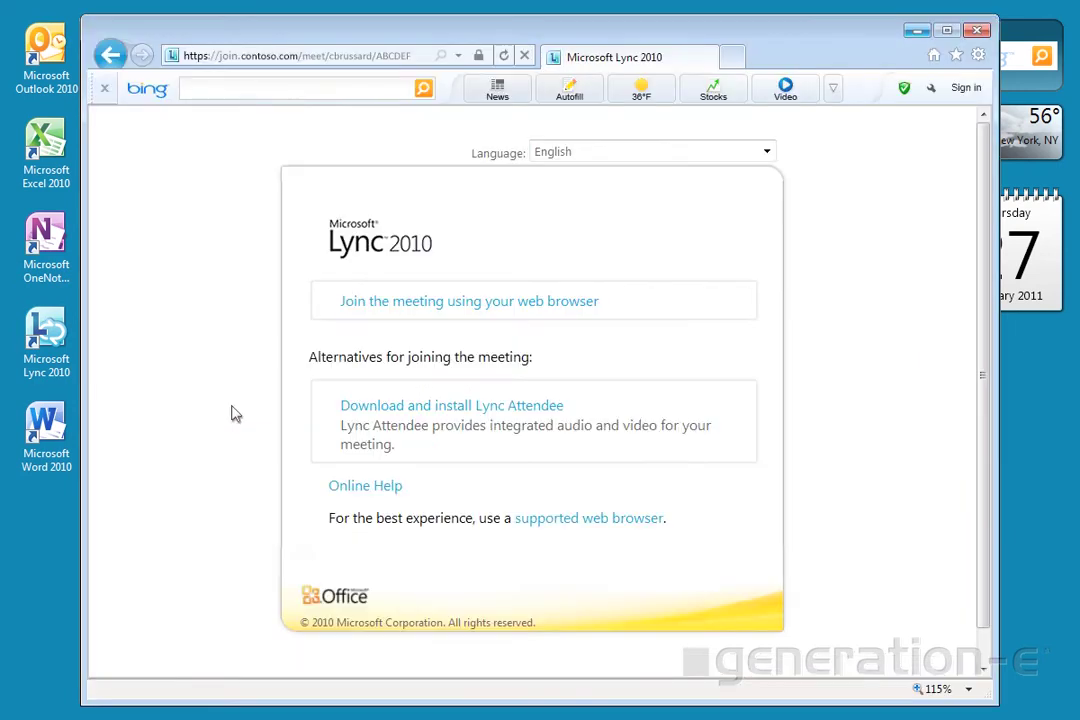
left_click(407, 303)
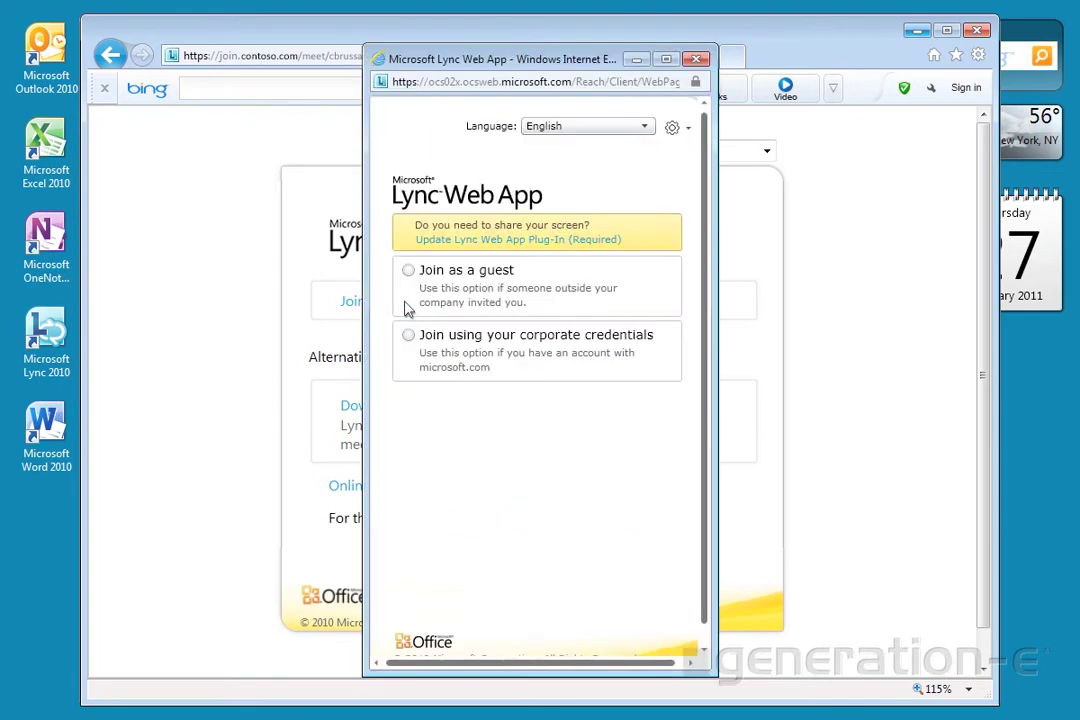
left_click(408, 336)
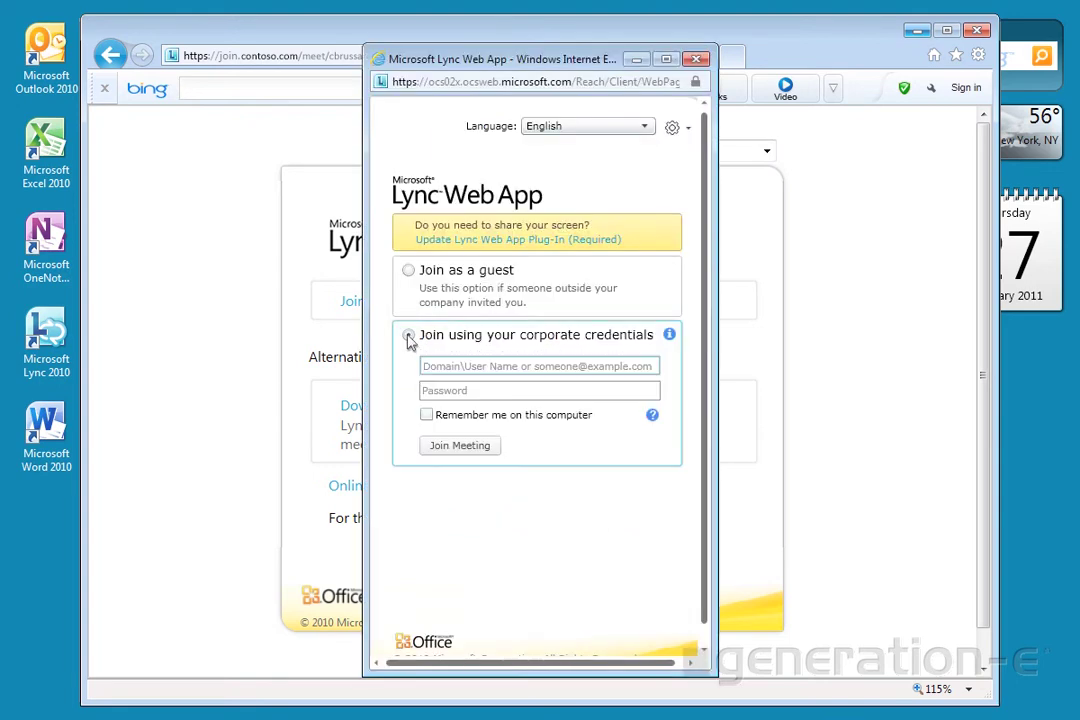
left_click(434, 368)
type("Contoso\\cbrussard")
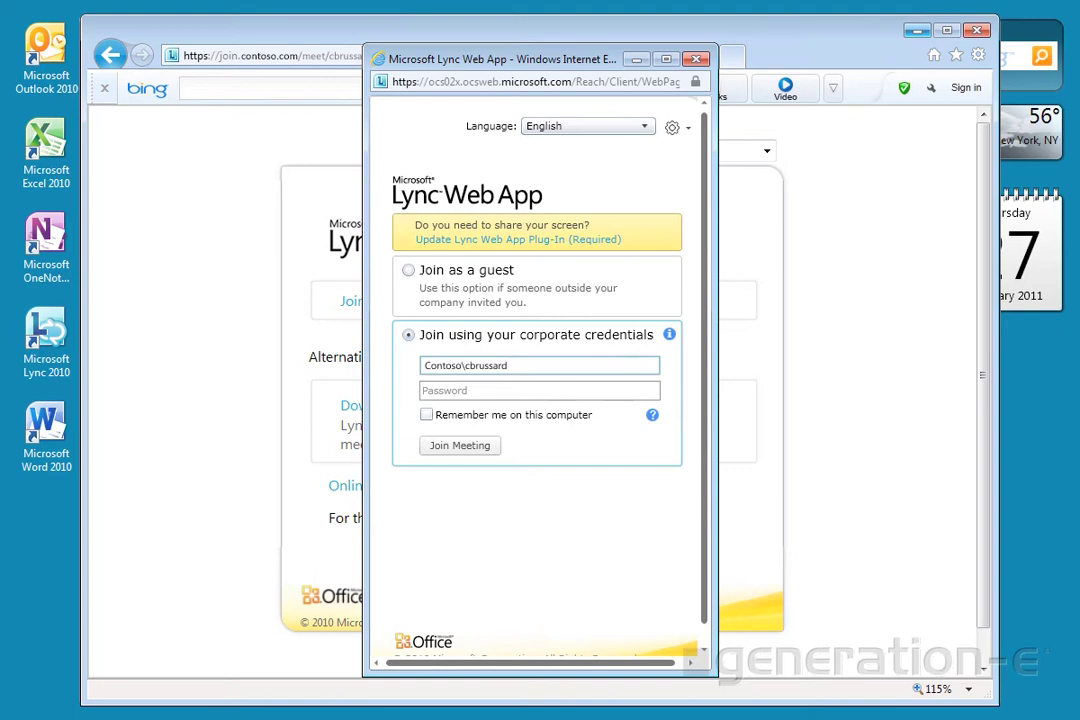
key("Tab")
type("•••••••")
left_click(456, 447)
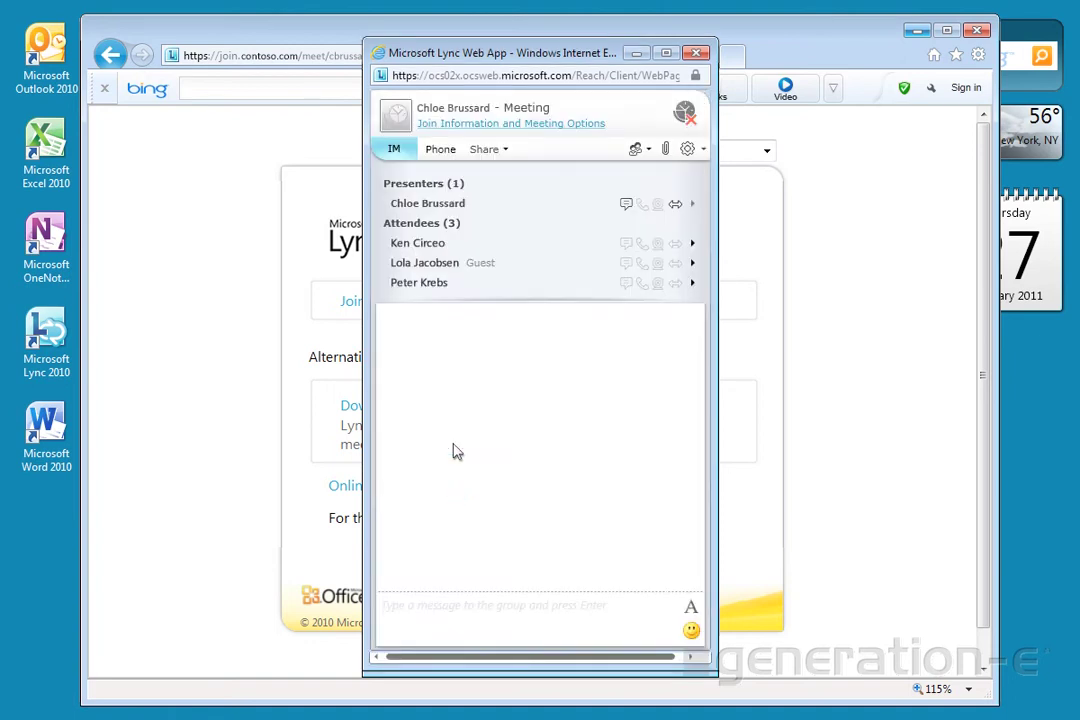
left_click(441, 150)
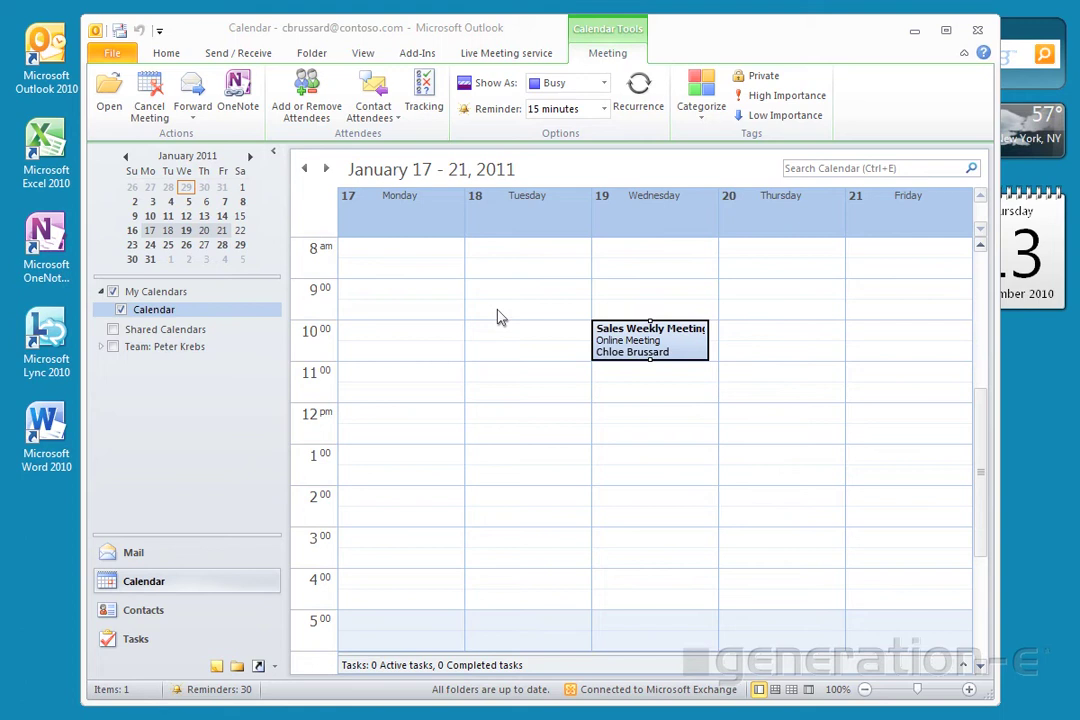
Step: Open the Sales Weekly Meeting invitation and join online using integrated Lync audio and video
double_click(628, 345)
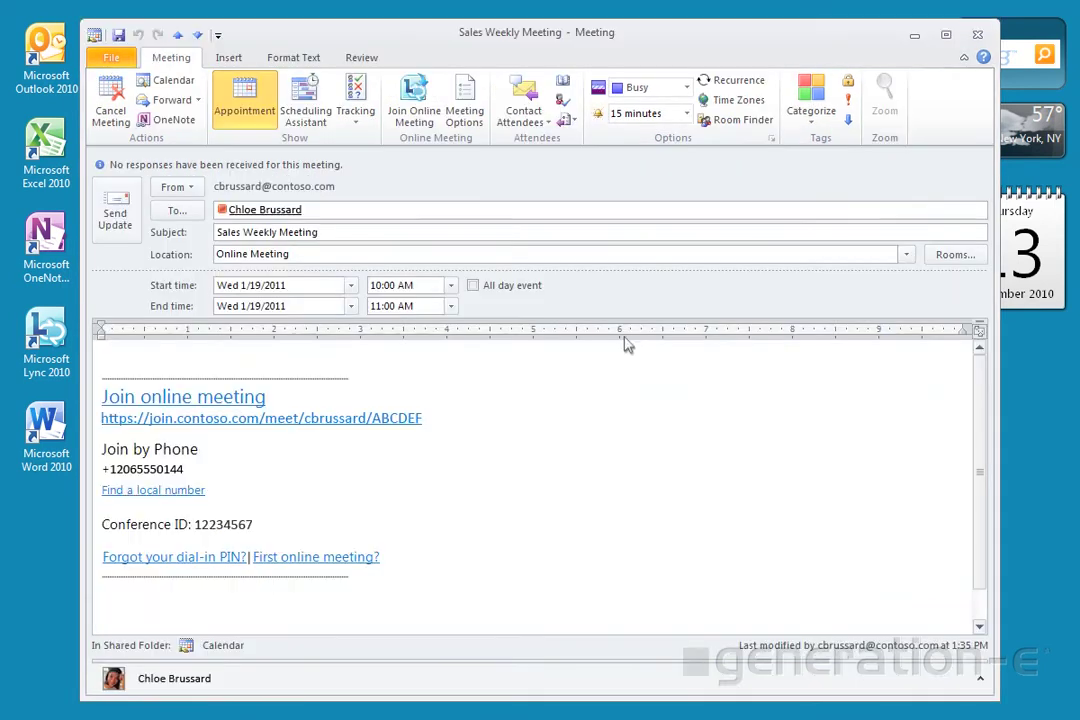
left_click(203, 400)
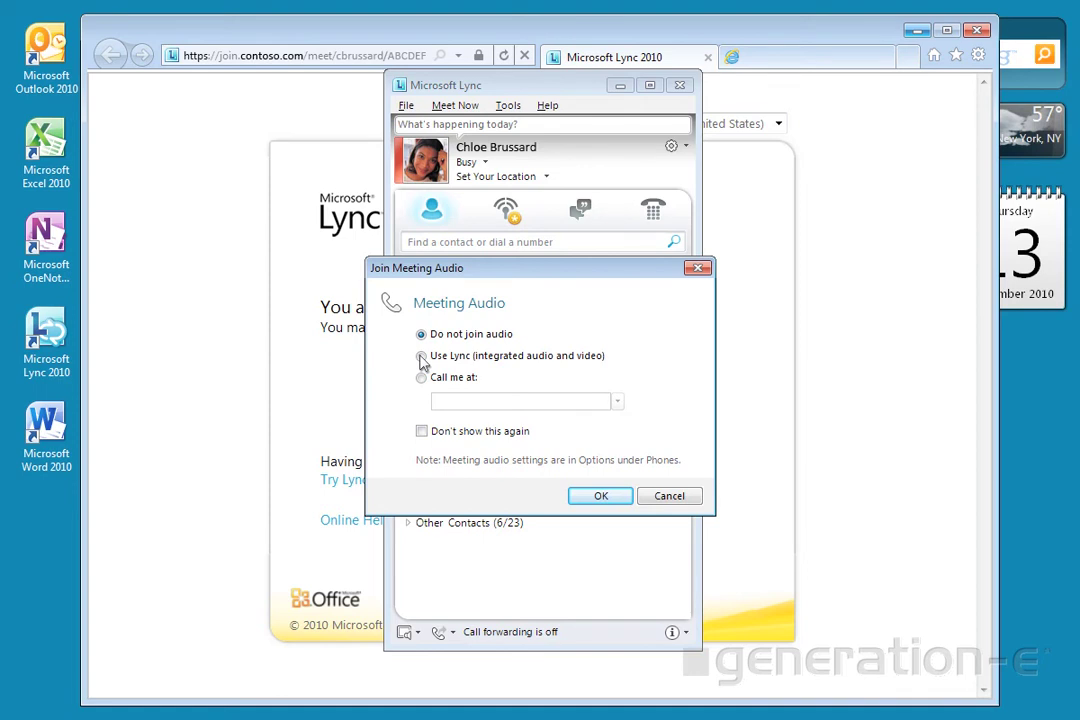
left_click(421, 356)
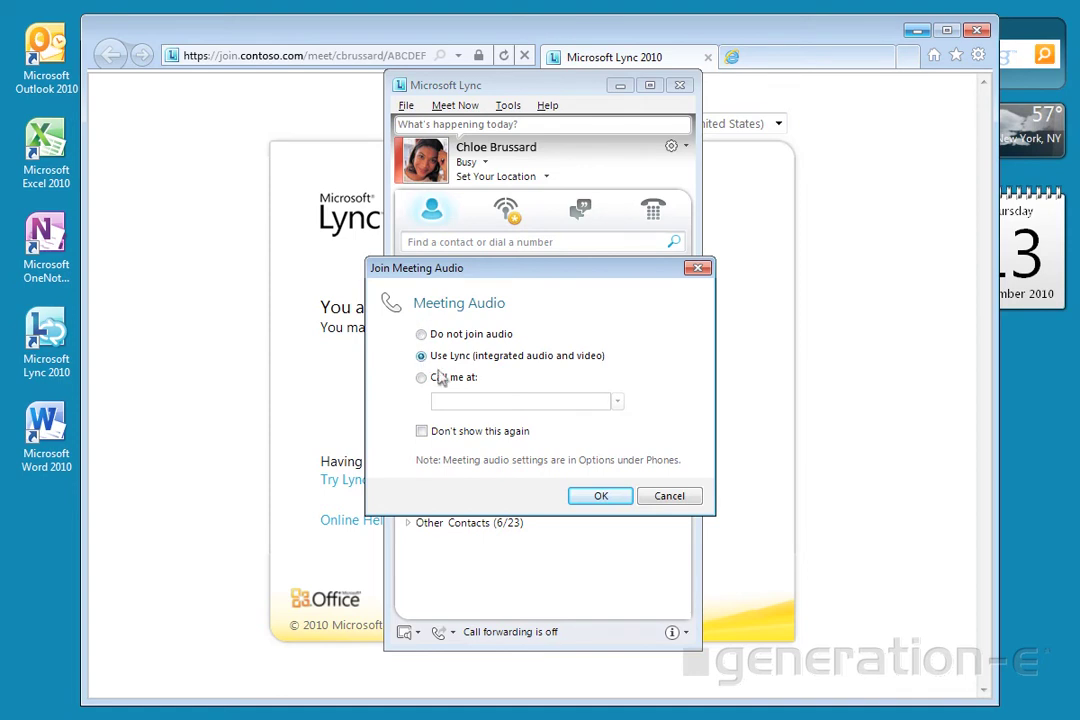
left_click(598, 497)
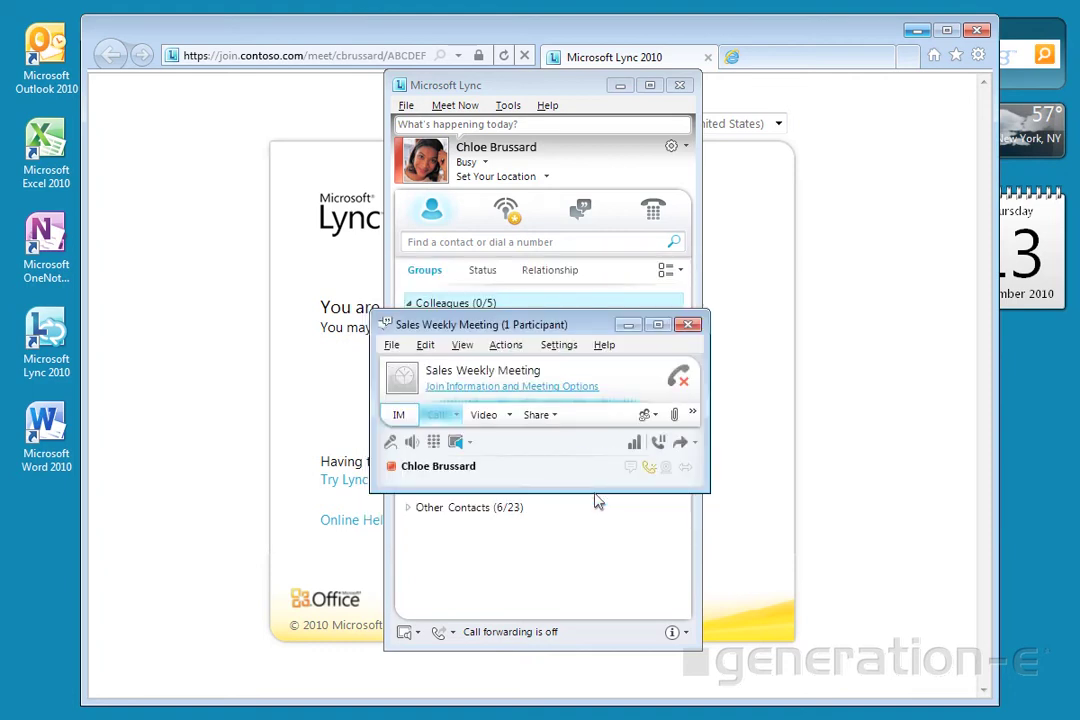
Step: Nudge the speaker volume up in Audio Device Settings, then bring up the call's audio device choices
left_click(560, 348)
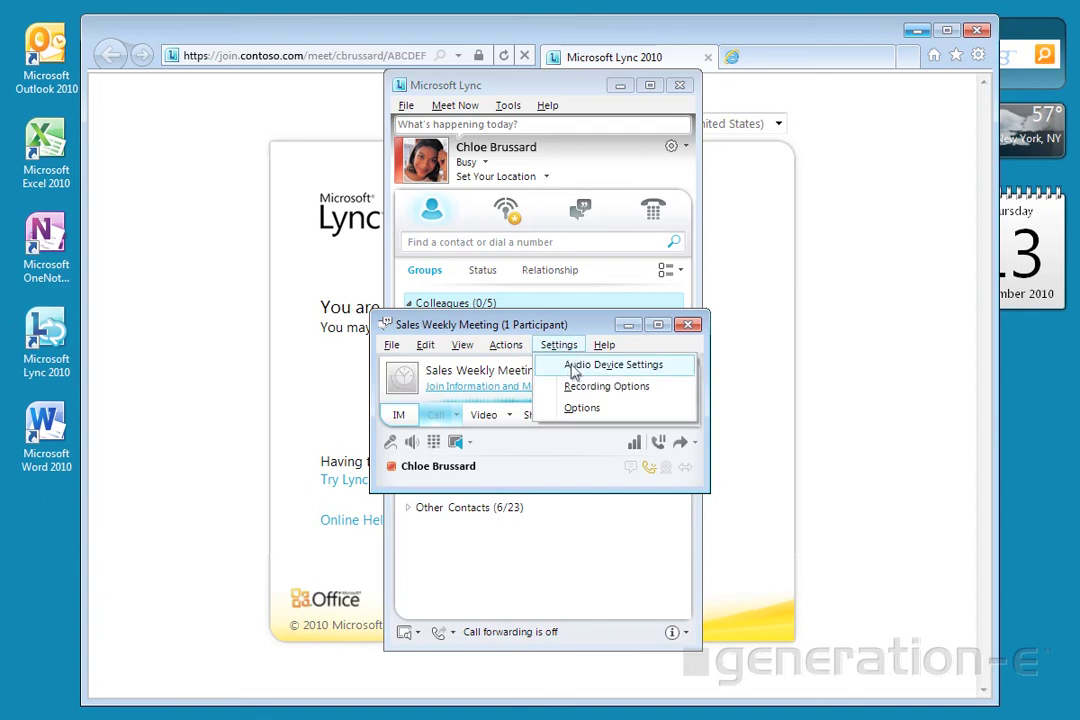
left_click(574, 366)
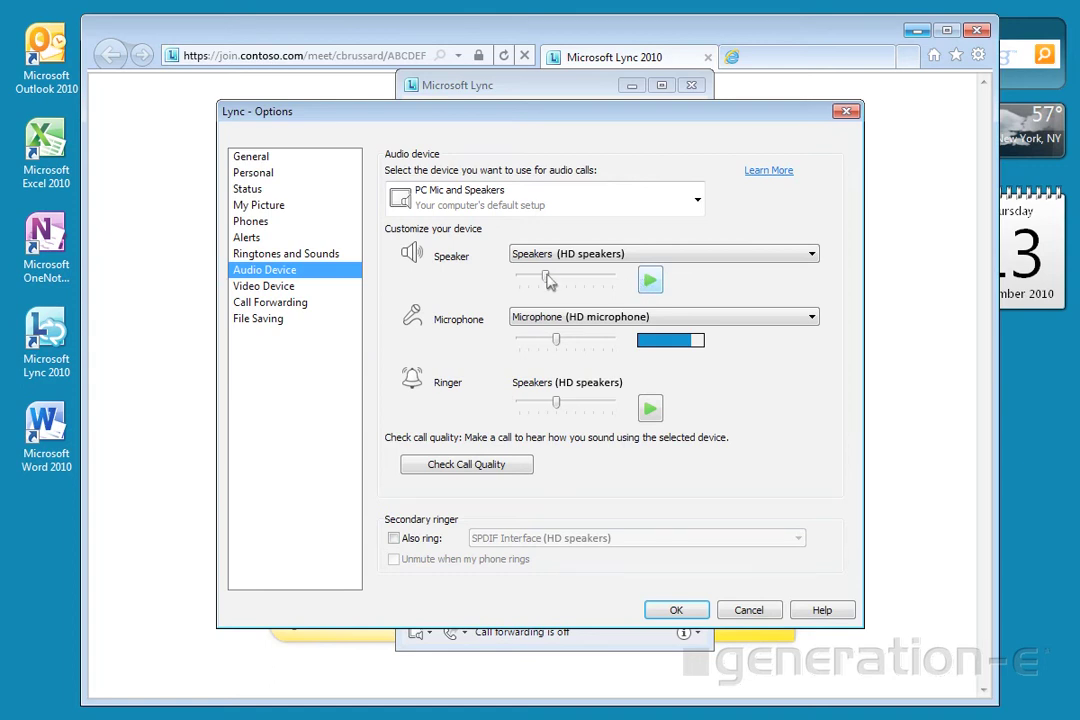
left_click_drag(546, 277, 562, 280)
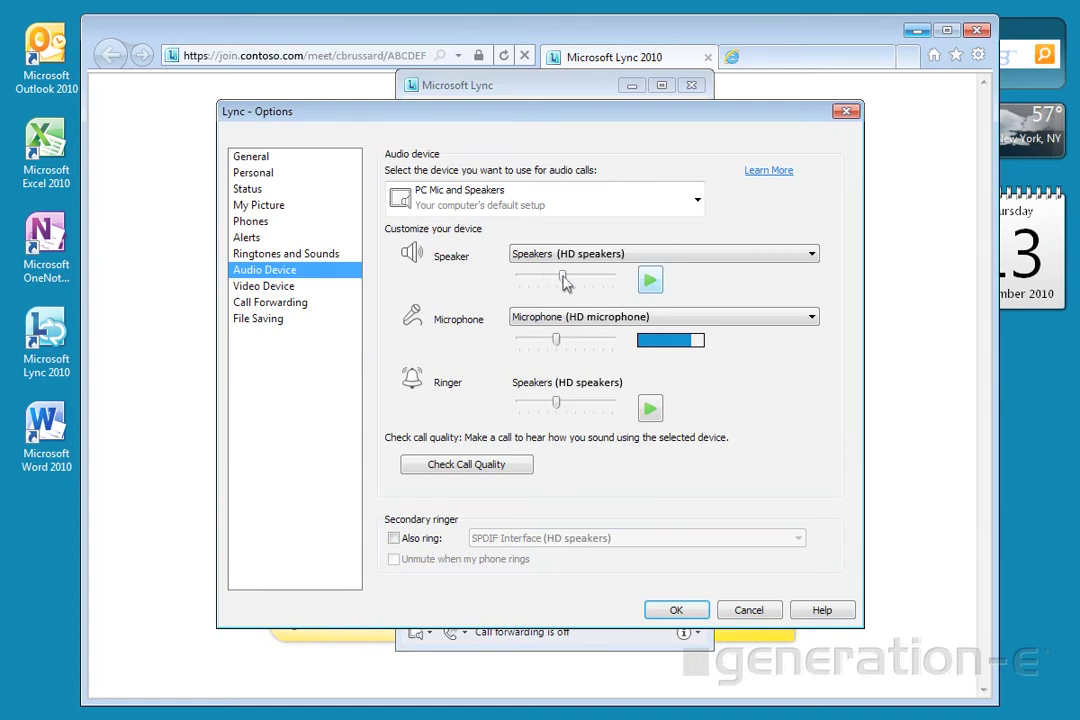
left_click(670, 609)
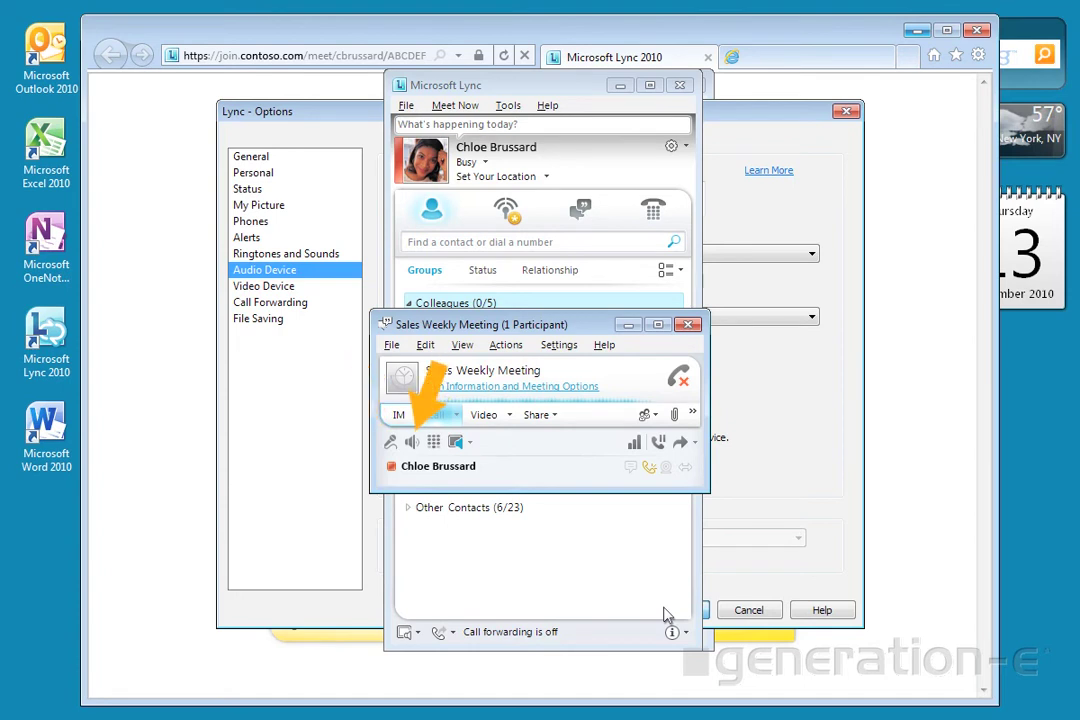
left_click(457, 443)
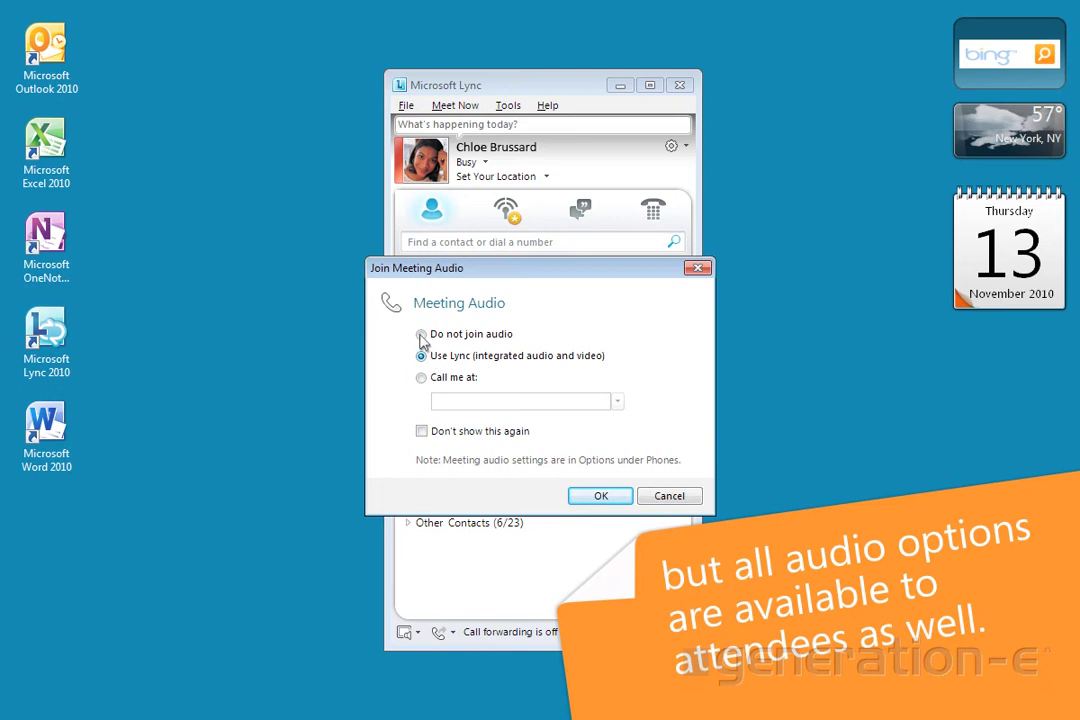
Step: Choose to join the meeting without audio
left_click(421, 335)
Step: Confirm the audio choice to rejoin, then view the meeting's dial-in and join information
left_click(601, 496)
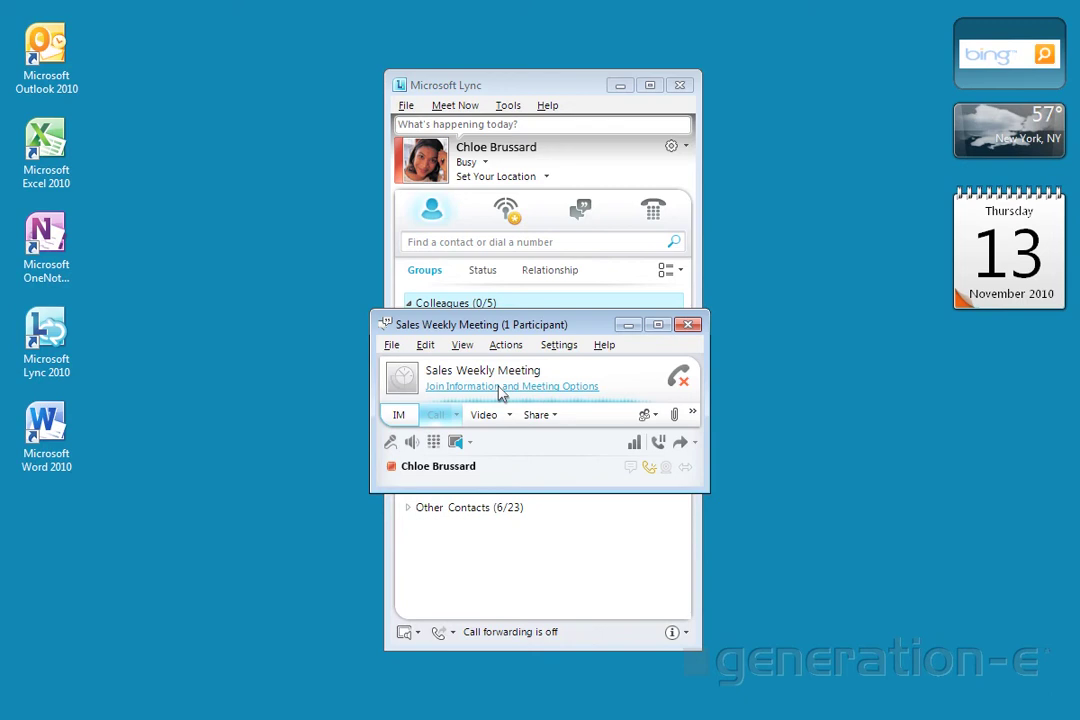
left_click(502, 388)
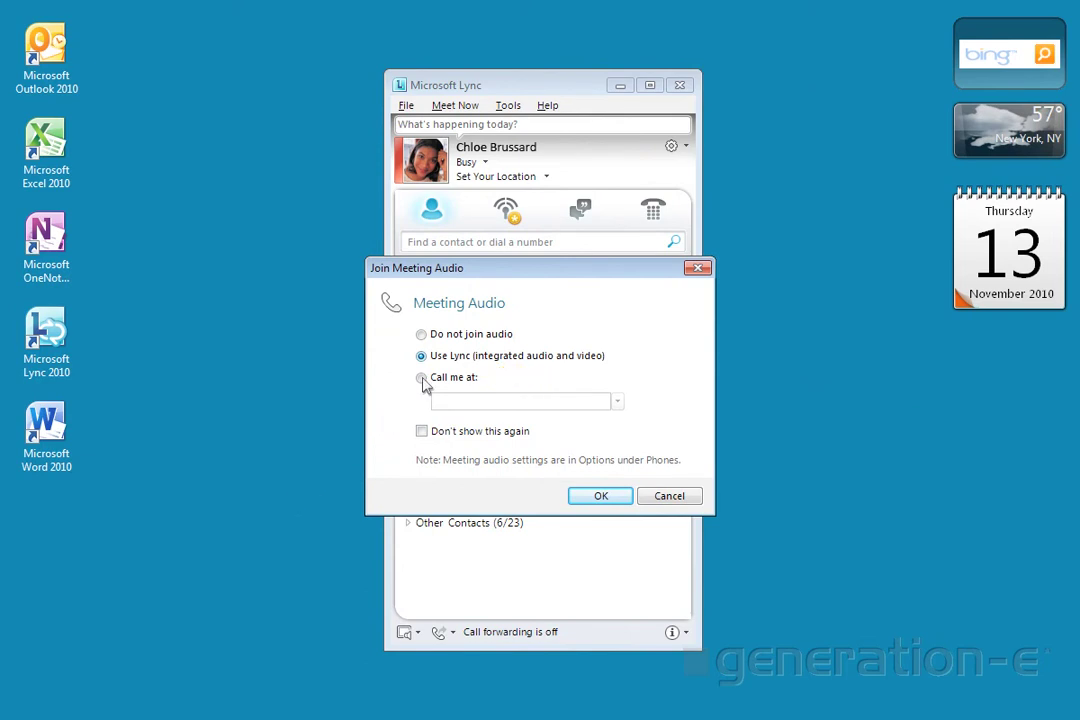
Step: Have the meeting call the mobile phone number and join with that audio
left_click(421, 378)
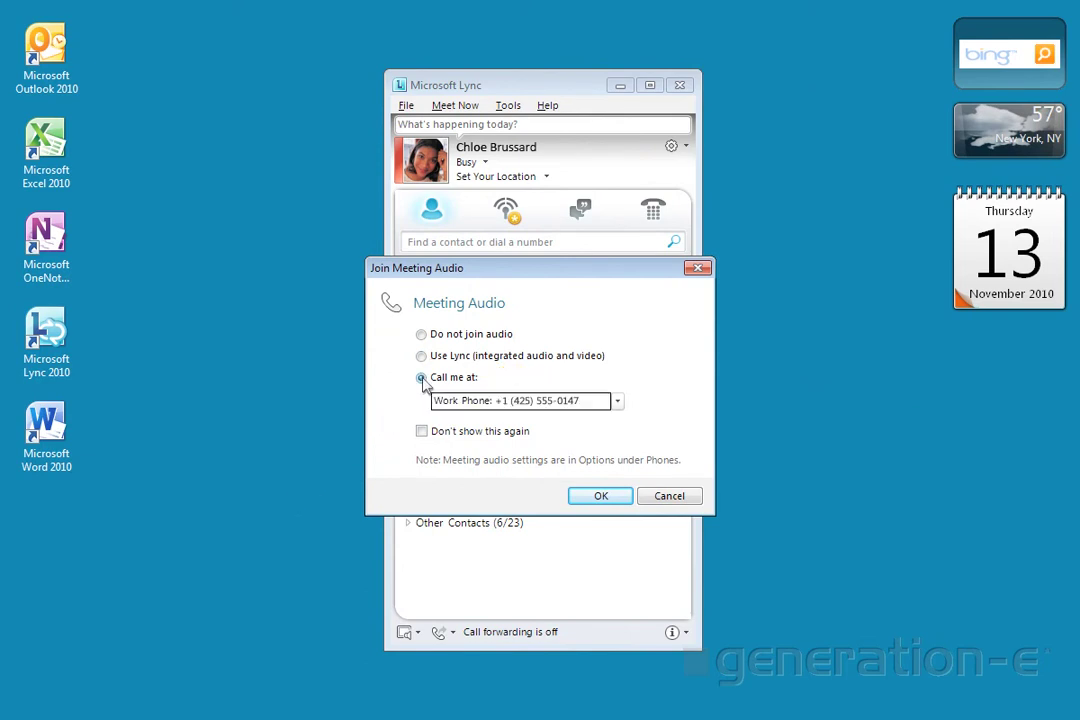
left_click(617, 401)
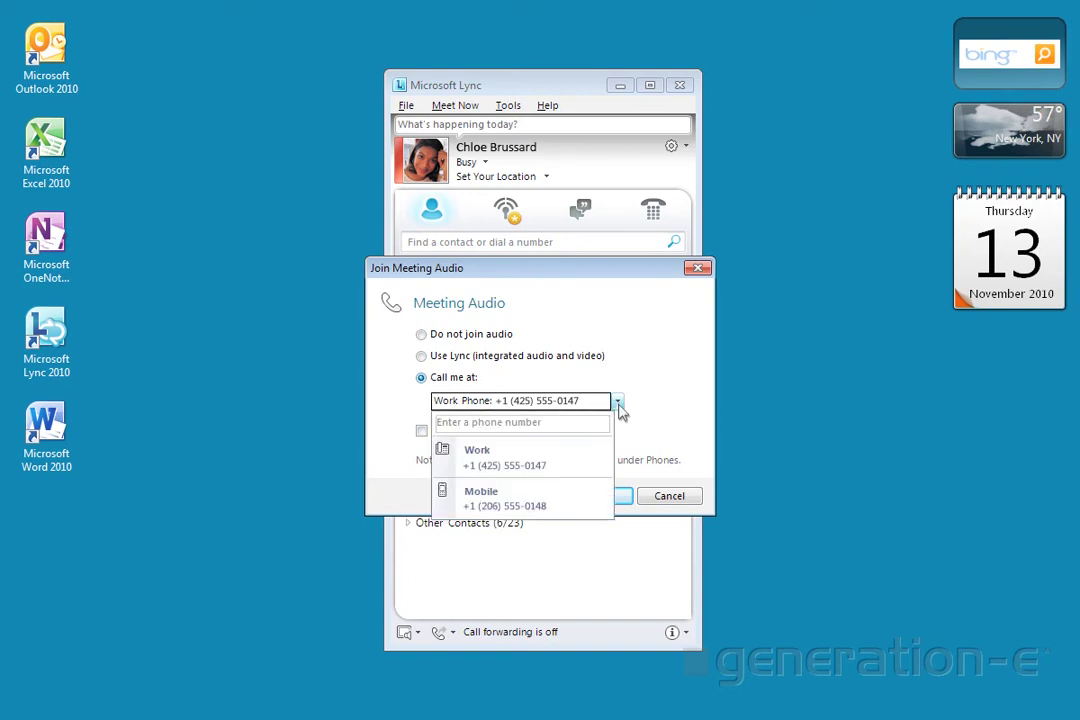
left_click(509, 503)
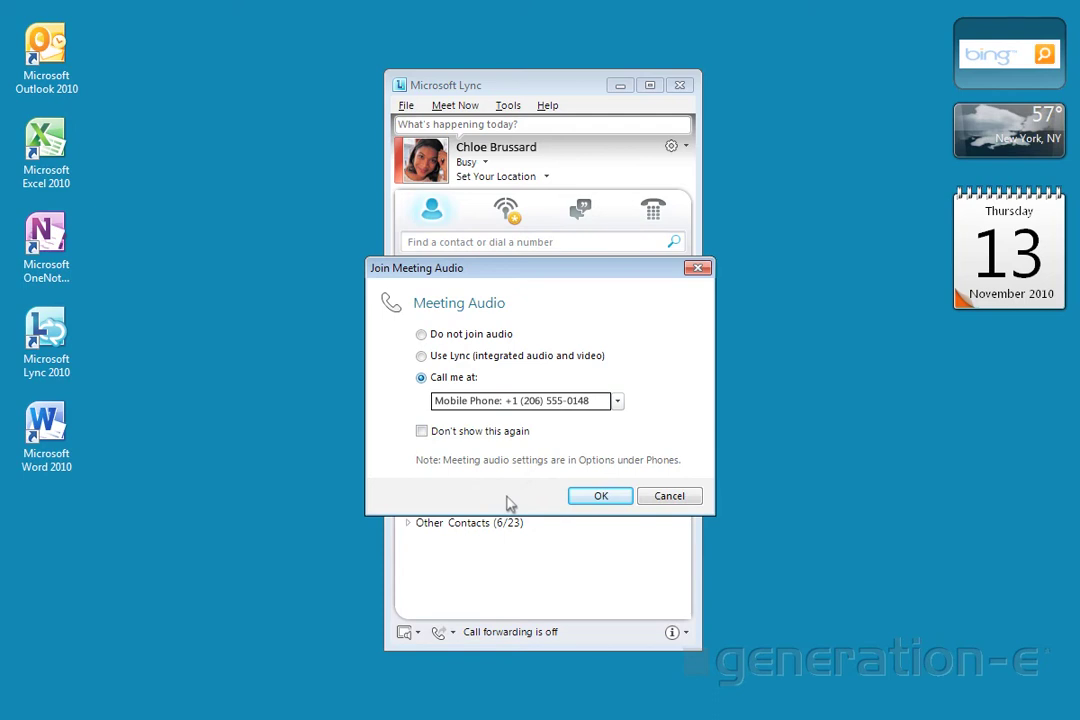
left_click(601, 497)
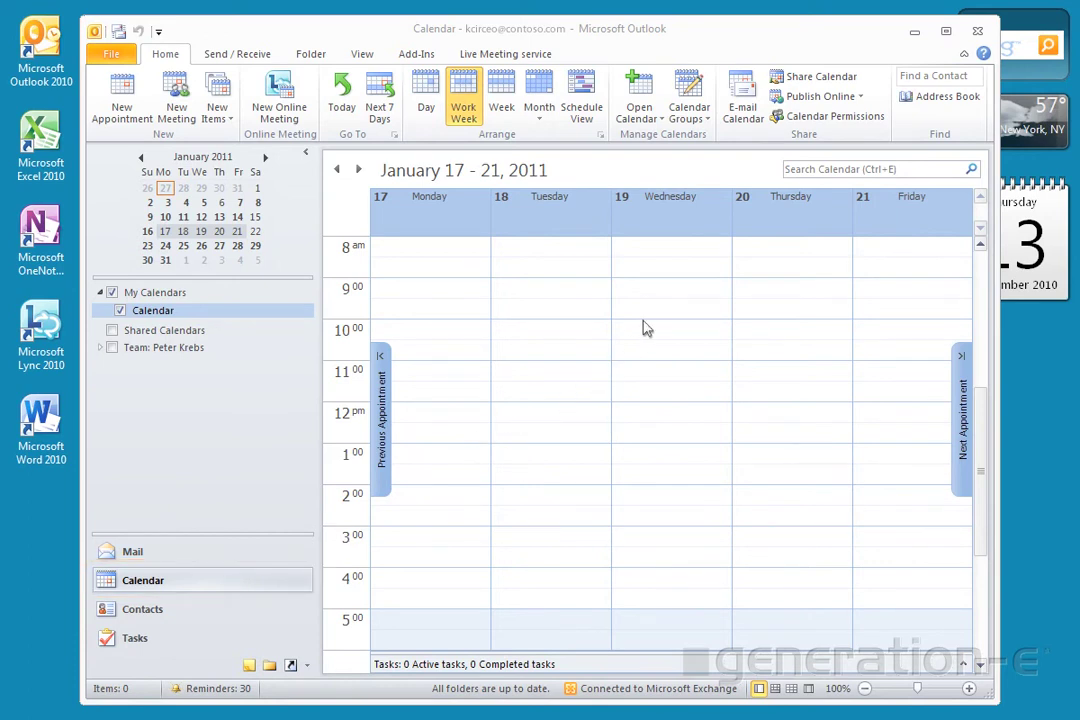
Step: Create an online meeting in the Wednesday 10–11 AM slot and add five invitees, including two groups
left_click_drag(646, 323, 651, 371)
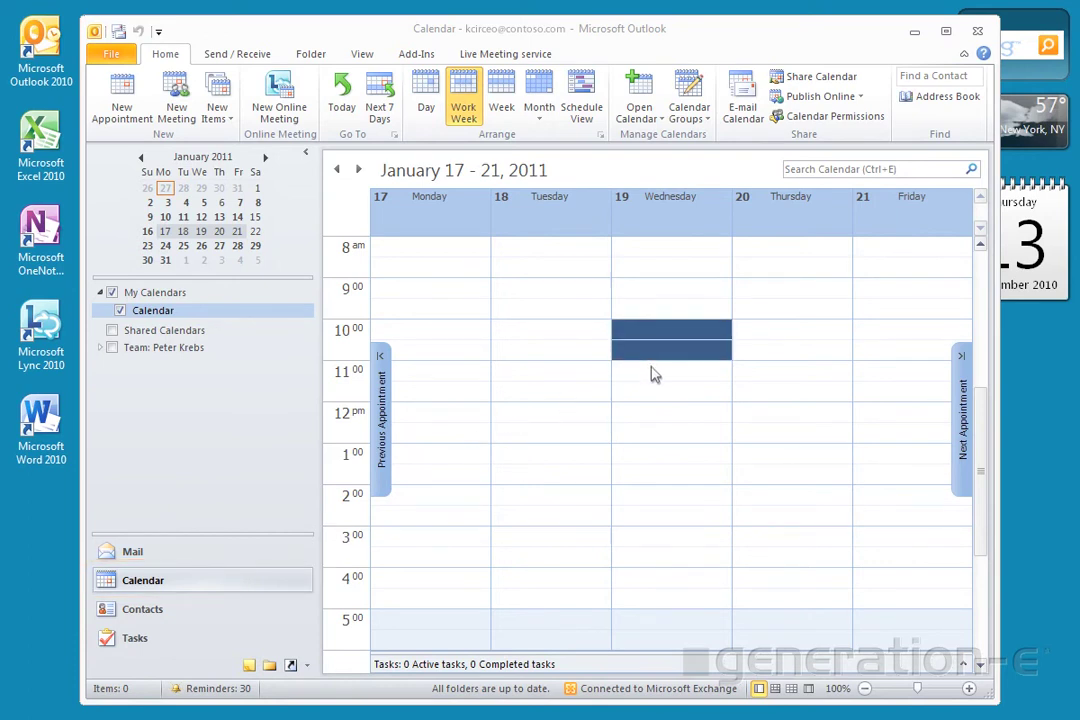
left_click(280, 108)
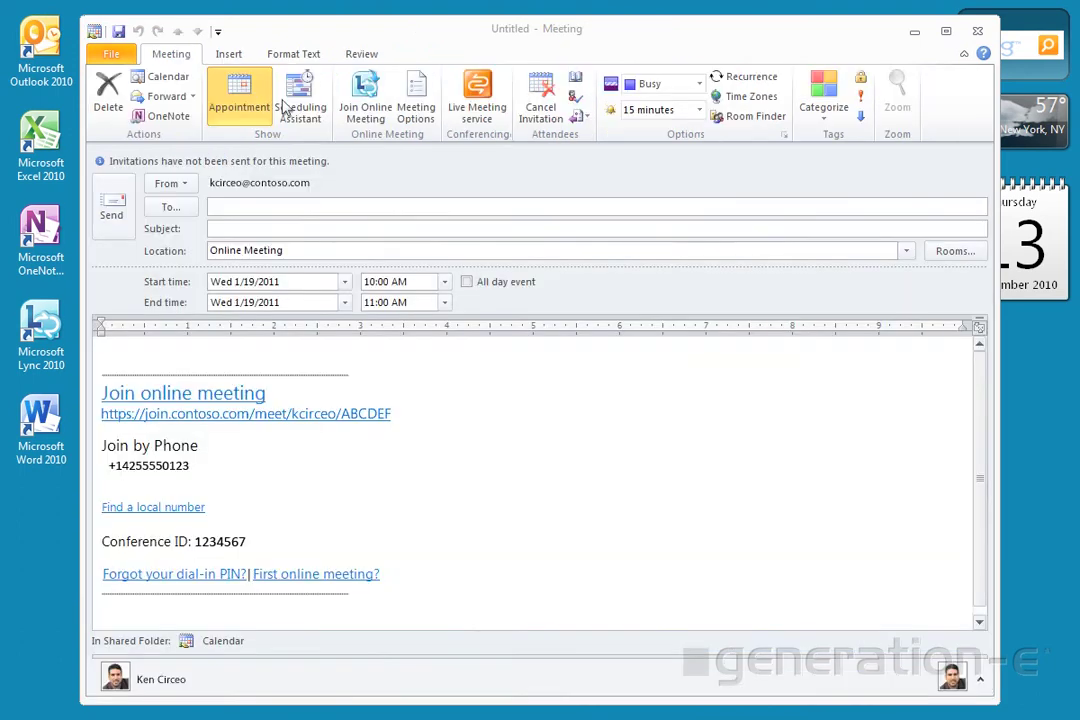
left_click(275, 207)
type("Chl")
key("Return")
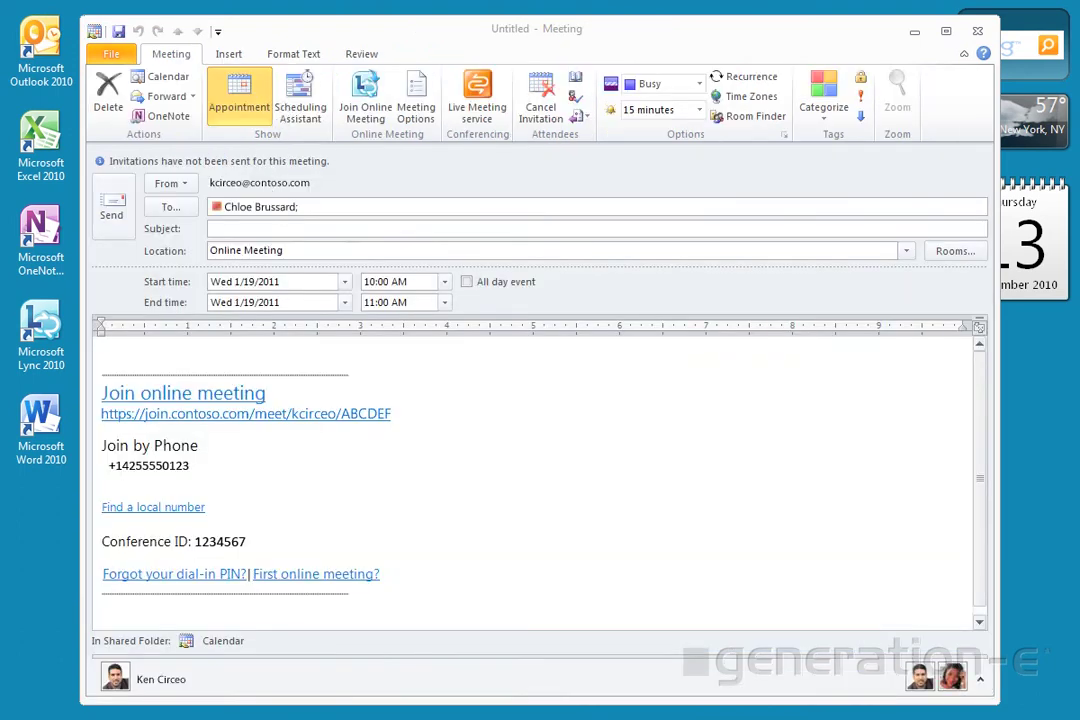
type("Pet")
key("Return")
type("Man")
key("Return")
type("Ana")
key("Return")
type("Greg Rober")
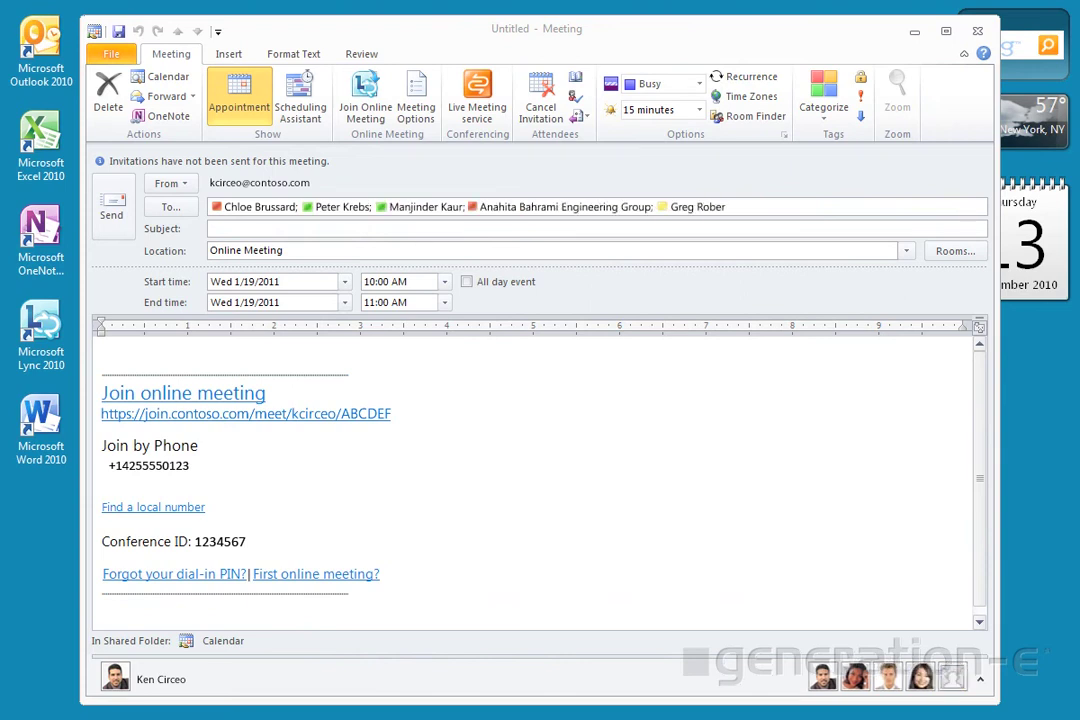
key("Return")
Step: Title it 'Quarterly Review' with agenda lines 'Wins and losses', 'Big bets', 'Next quarter's forecast'
left_click(272, 228)
type("Quarterly Review")
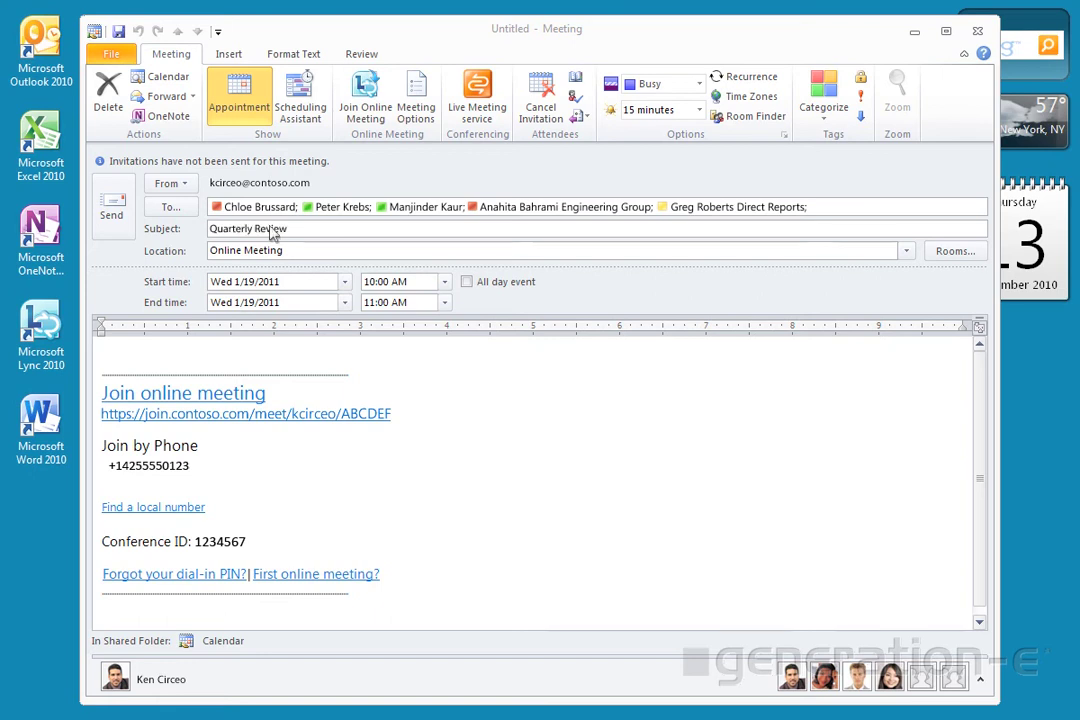
left_click(155, 365)
type("Wins and losses")
key("Return")
type("Big bets")
key("Return")
type("Next quarter's forecast")
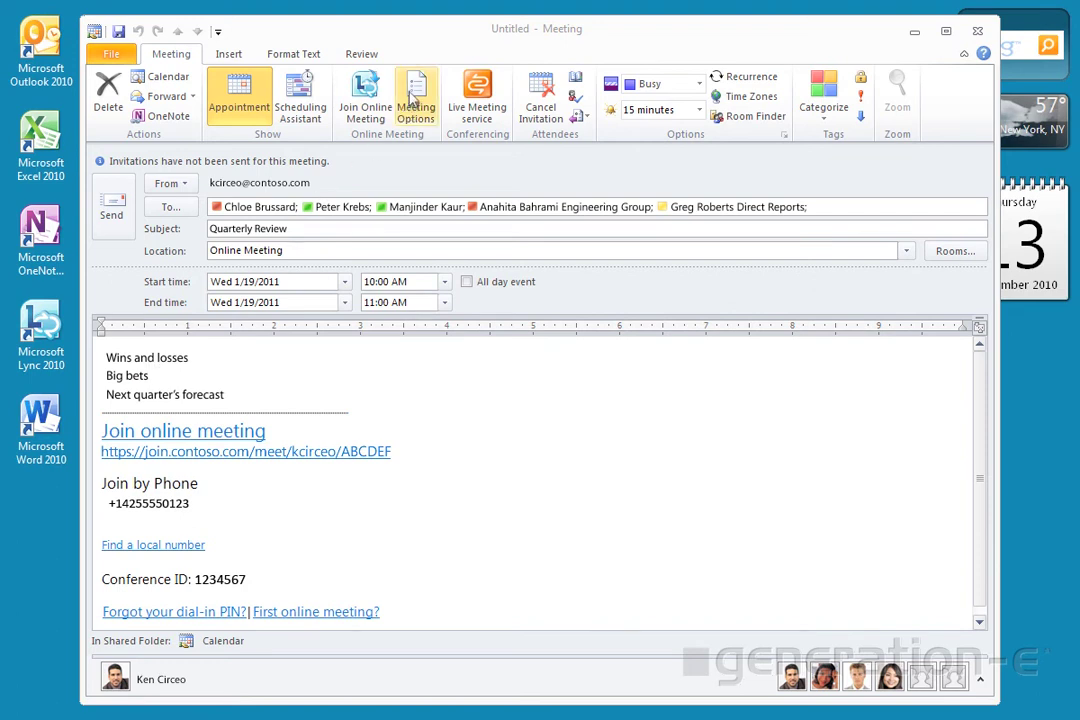
Step: In Meeting Options, check 'Customize access and presenters for this meeting'
left_click(410, 90)
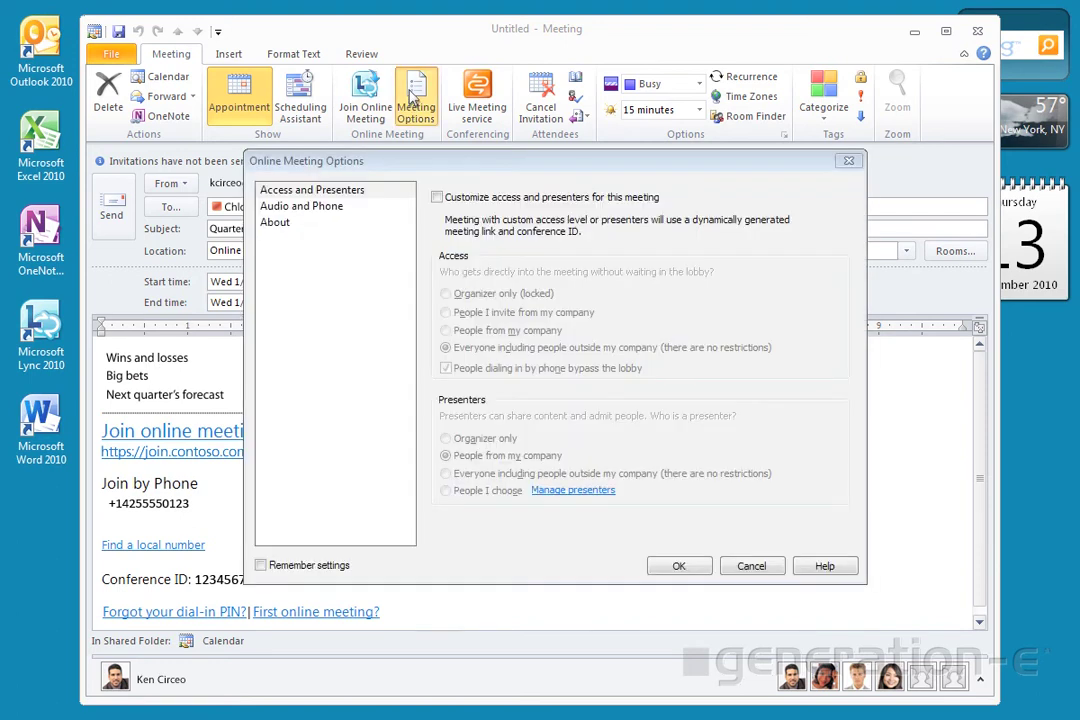
left_click(437, 198)
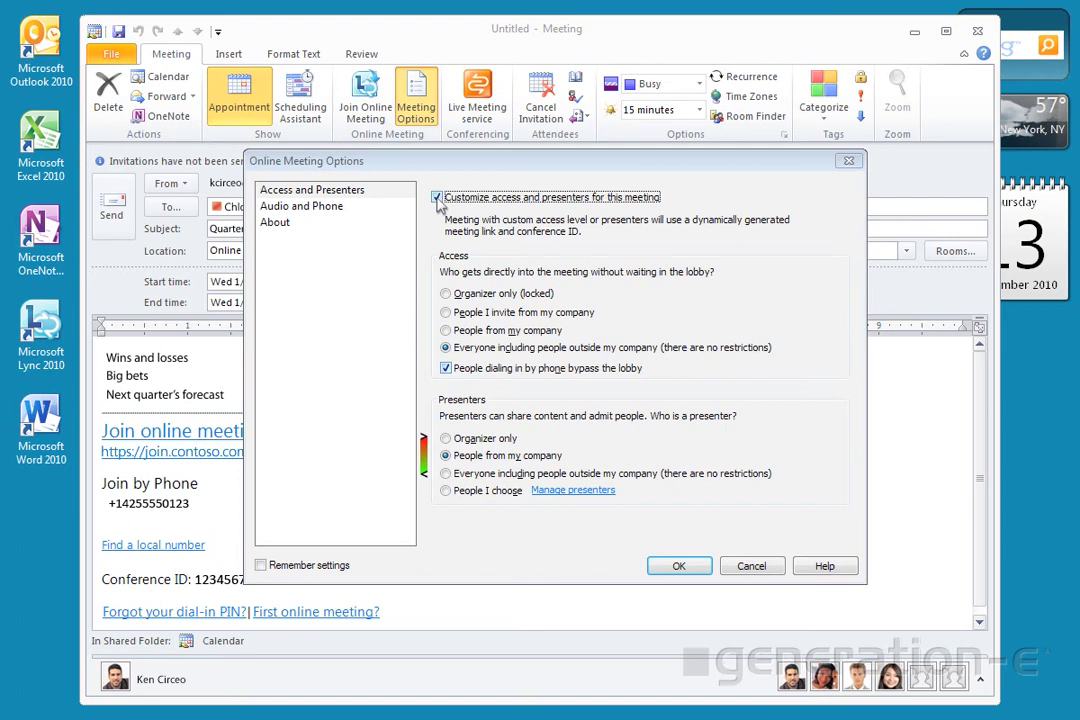
Step: Change the presenter setting from Organizer only to People I choose
left_click(446, 439)
left_click(445, 491)
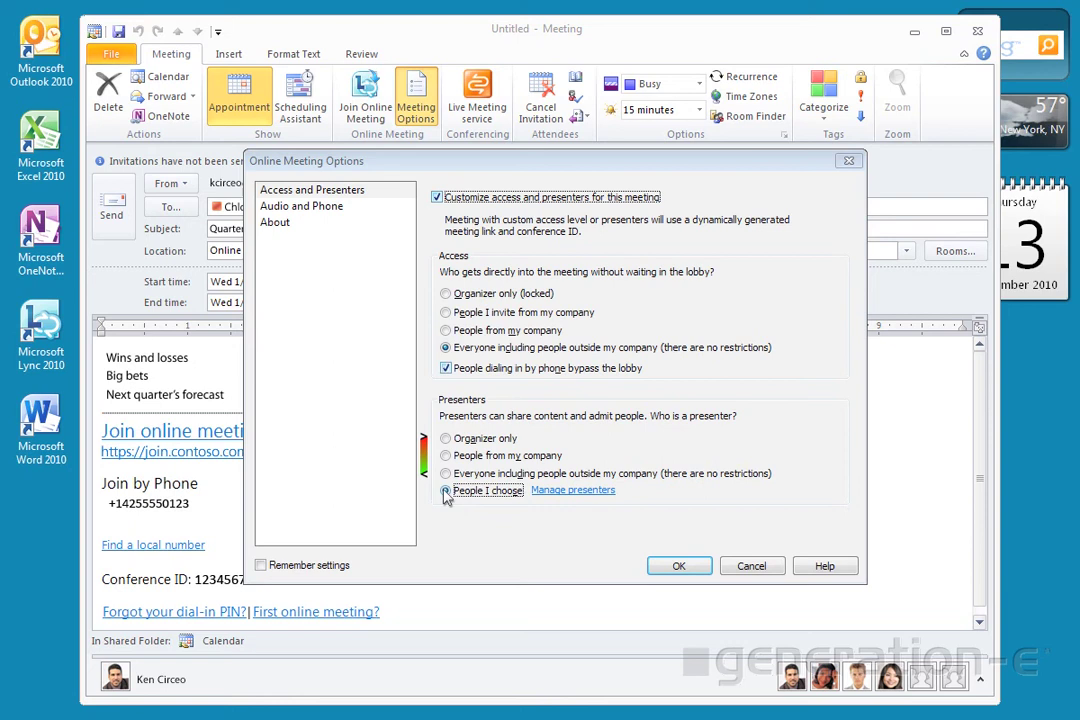
Step: Add one invited attendee to the presenters list and confirm it
left_click(590, 492)
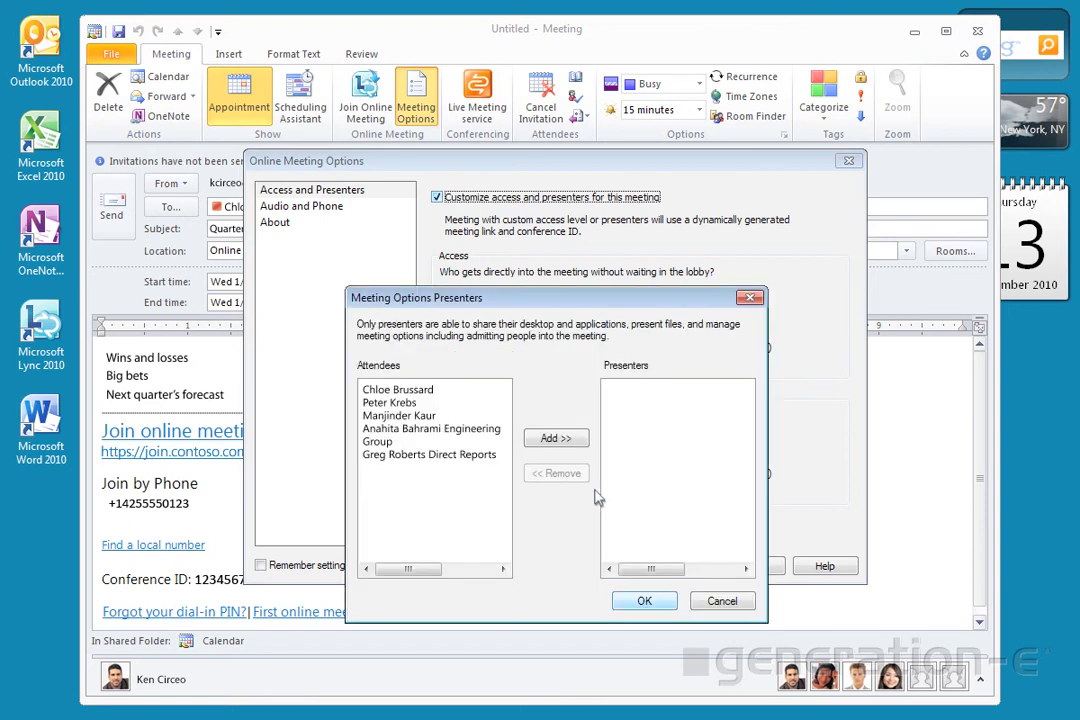
left_click(408, 403)
left_click(540, 439)
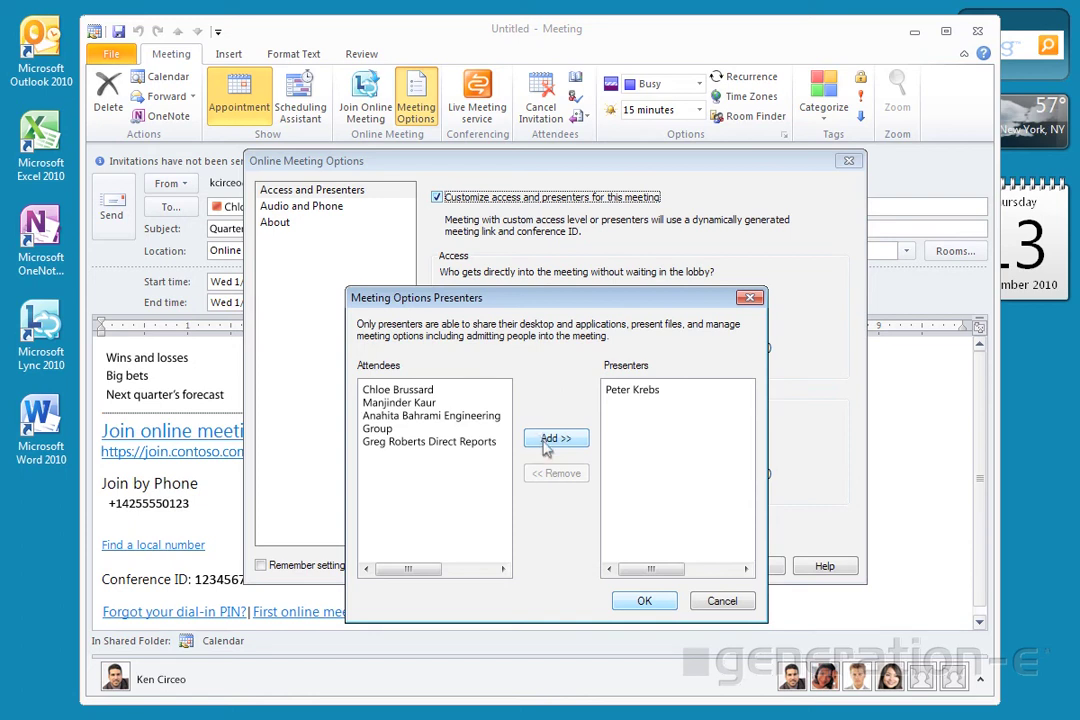
left_click(644, 602)
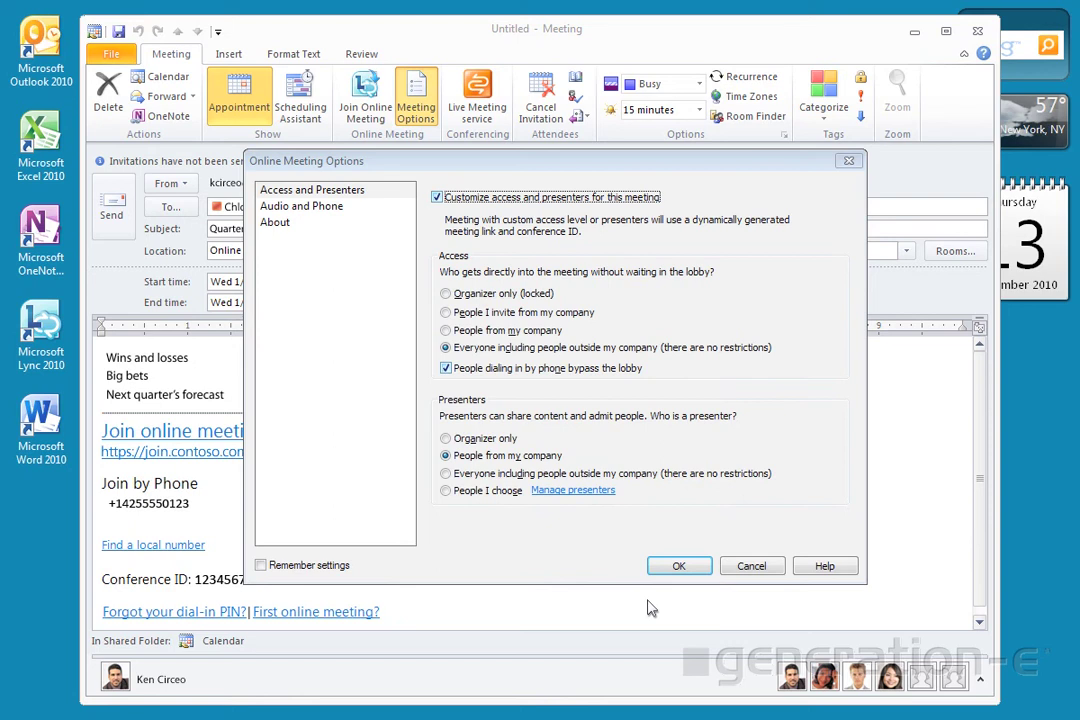
Step: Keep USA - Redmond Campus as dial-in location, enable Remember settings, and apply the options
left_click(338, 208)
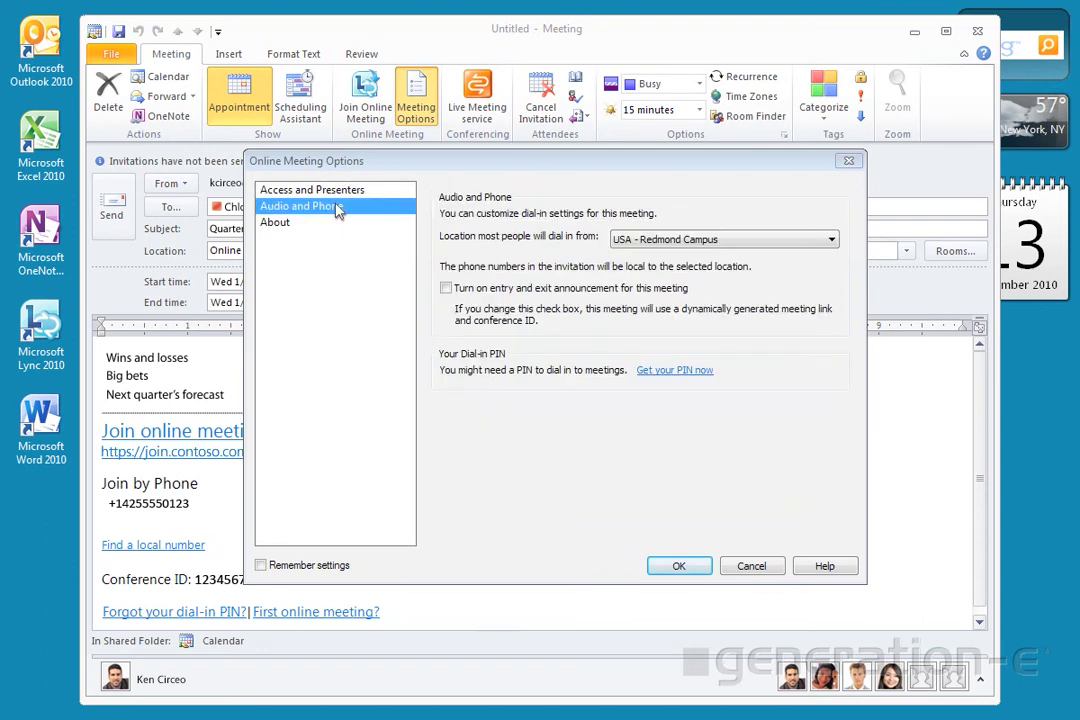
left_click(672, 240)
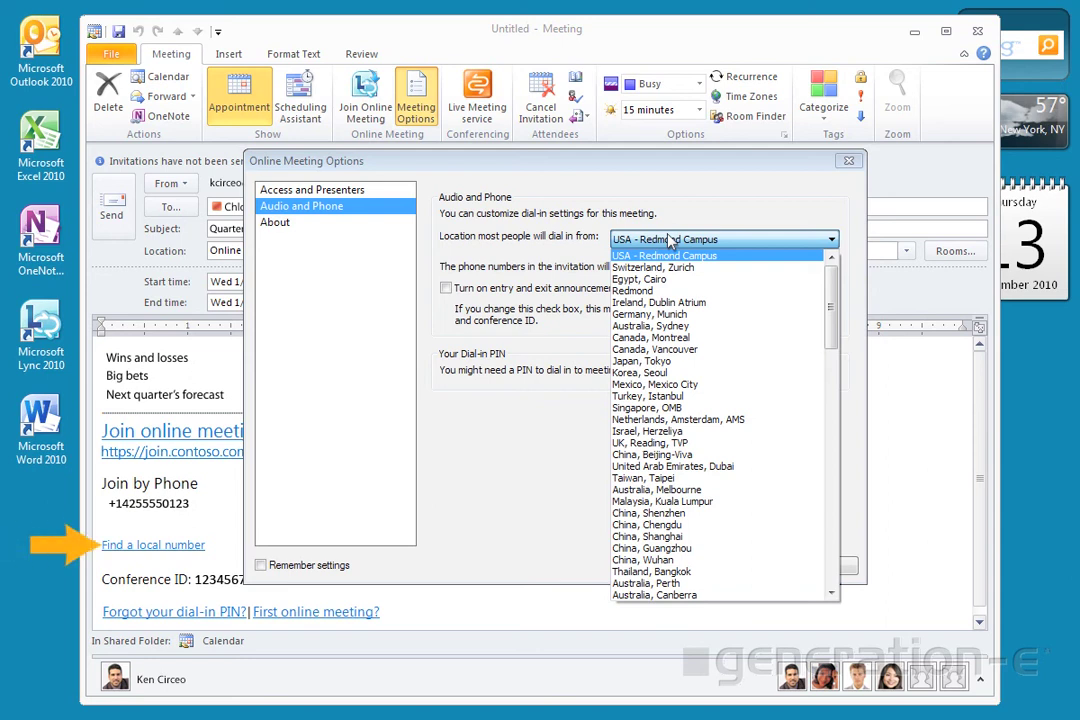
left_click(672, 220)
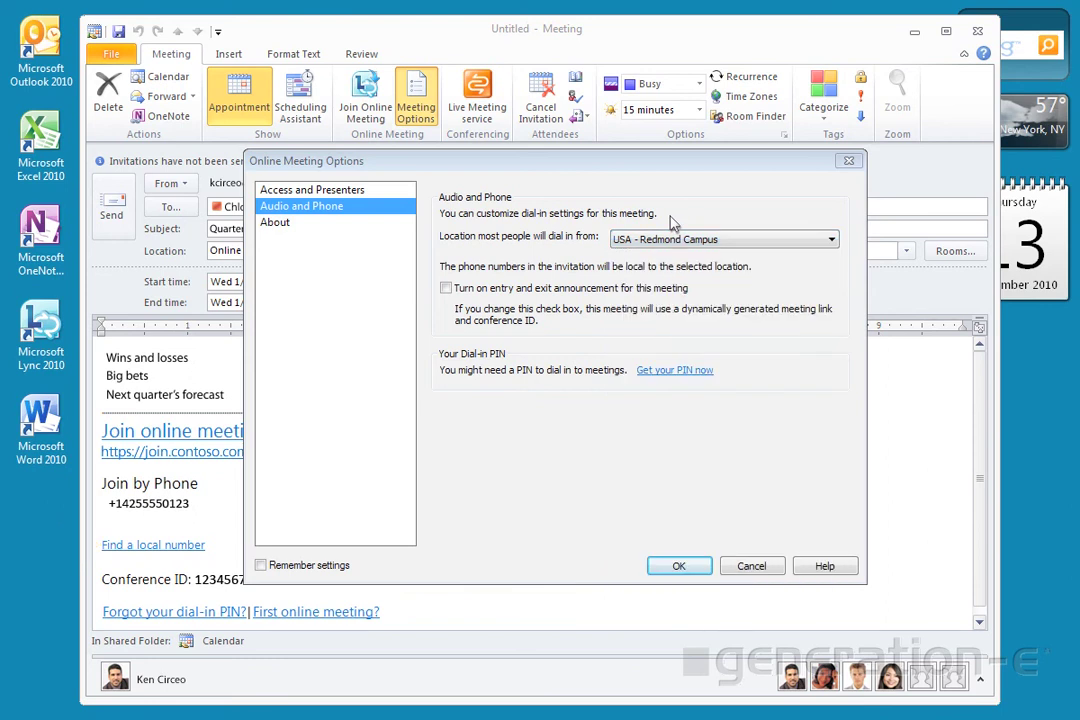
left_click(260, 565)
left_click(679, 566)
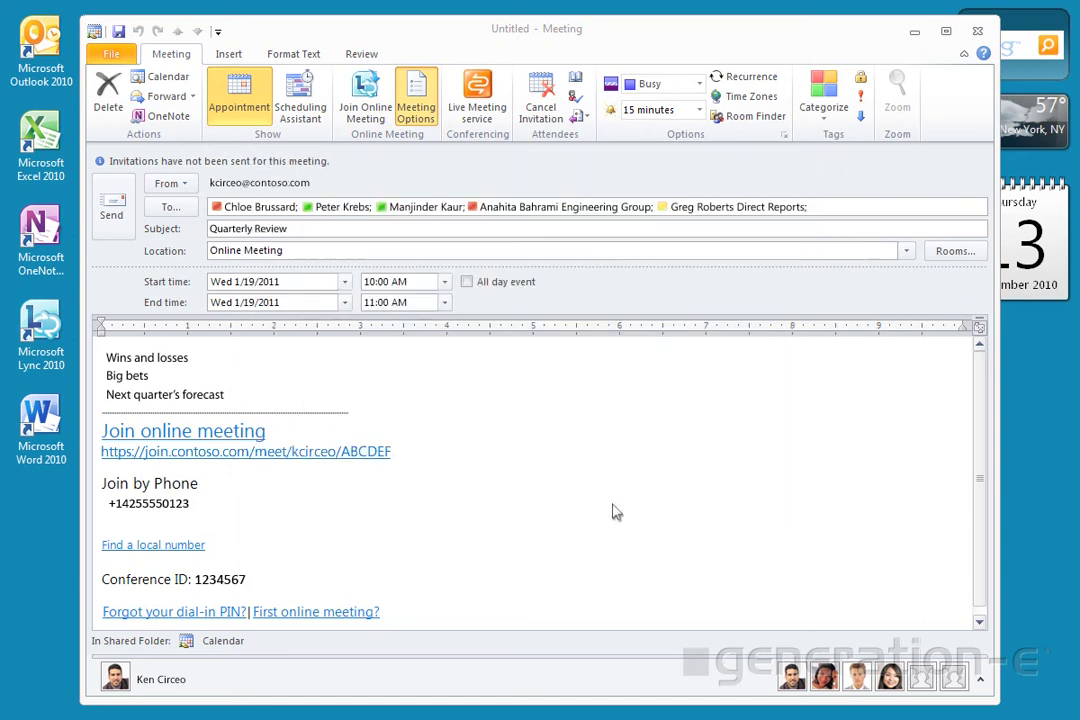
Step: Send the Quarterly Review meeting invitation
left_click(111, 210)
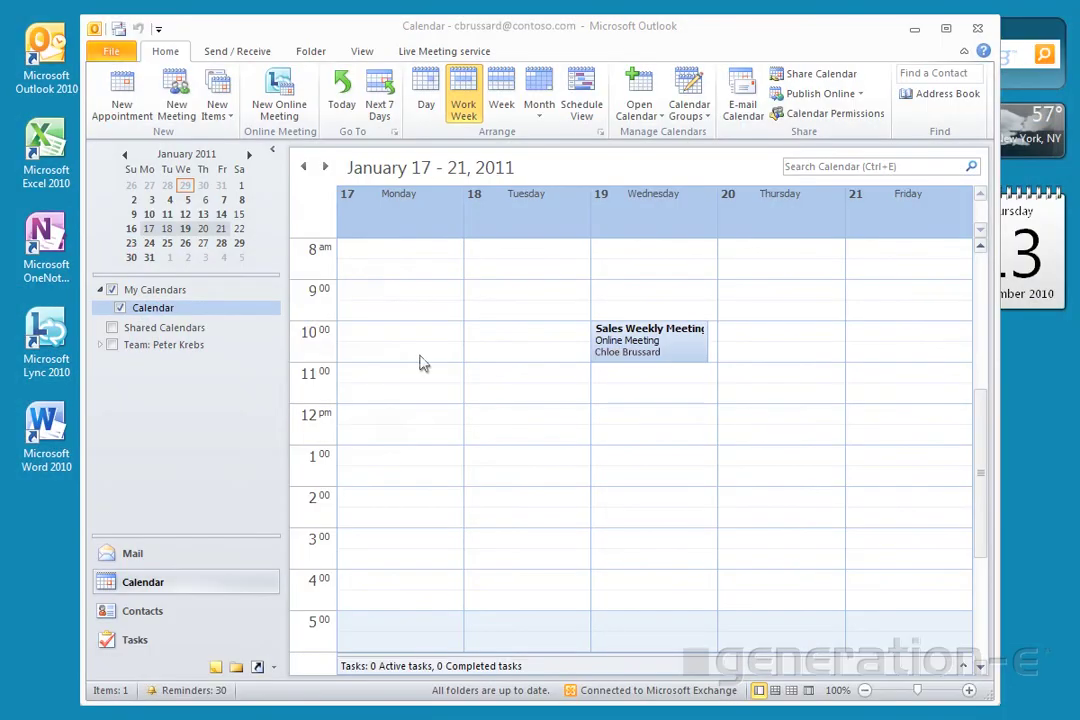
Step: Open Wednesday's 10:00 Sales Weekly Meeting in the colleague's calendar
double_click(642, 344)
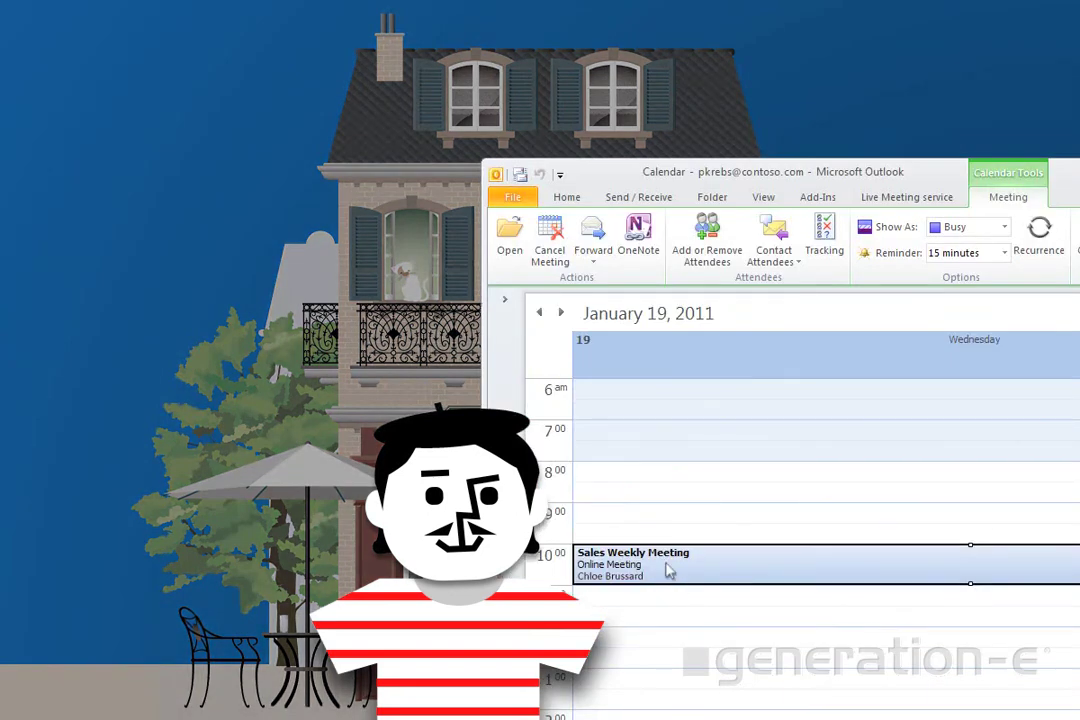
Step: Open the 10:00 Sales Weekly Meeting on January 19 to view its join link and dial-in details
double_click(668, 570)
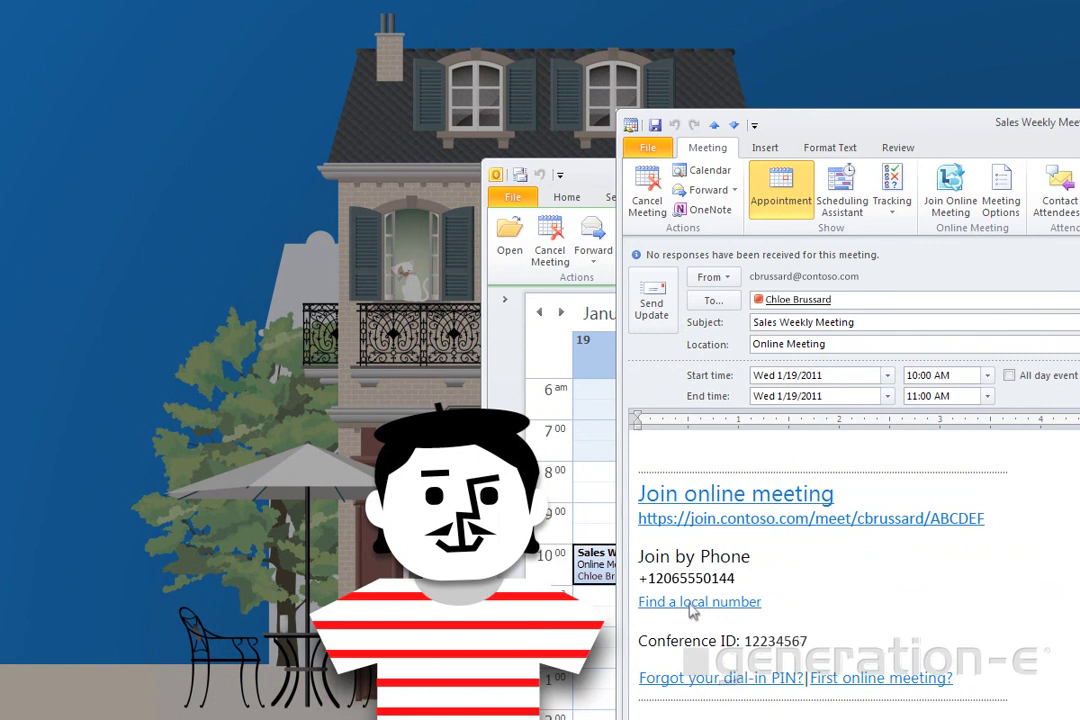
left_click(692, 604)
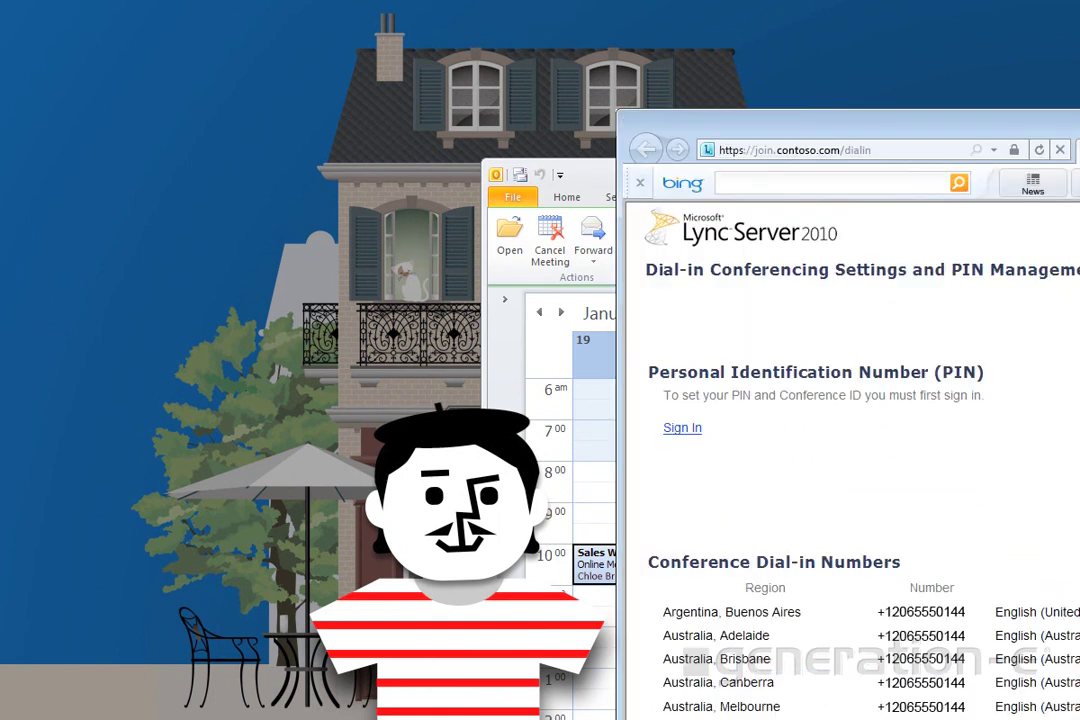